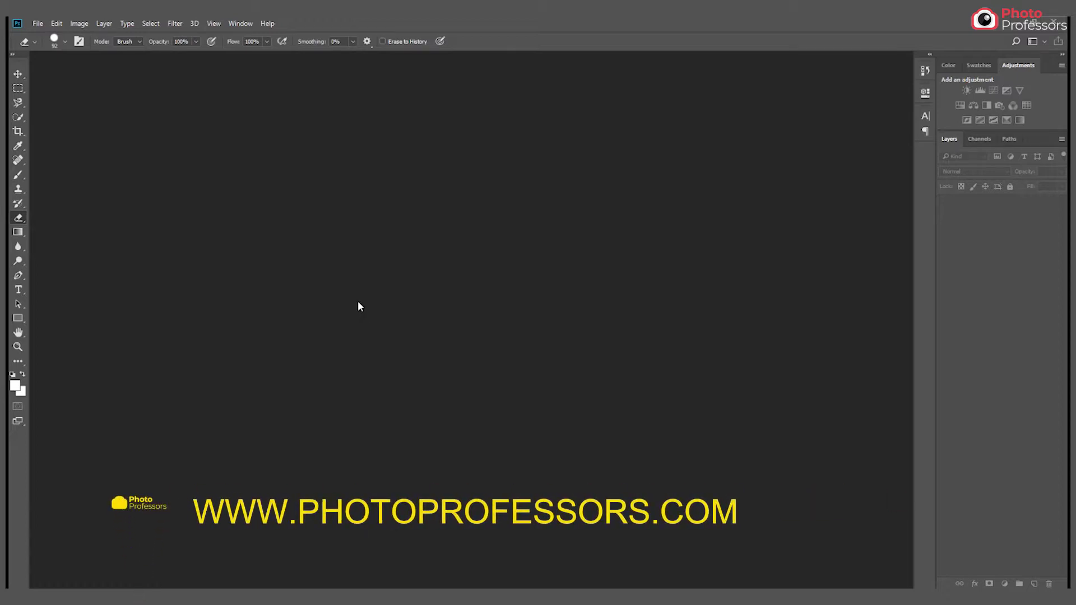
Open the images dog1, pic and pic1 together from the RecordingProjects folder.
left_click(38, 23)
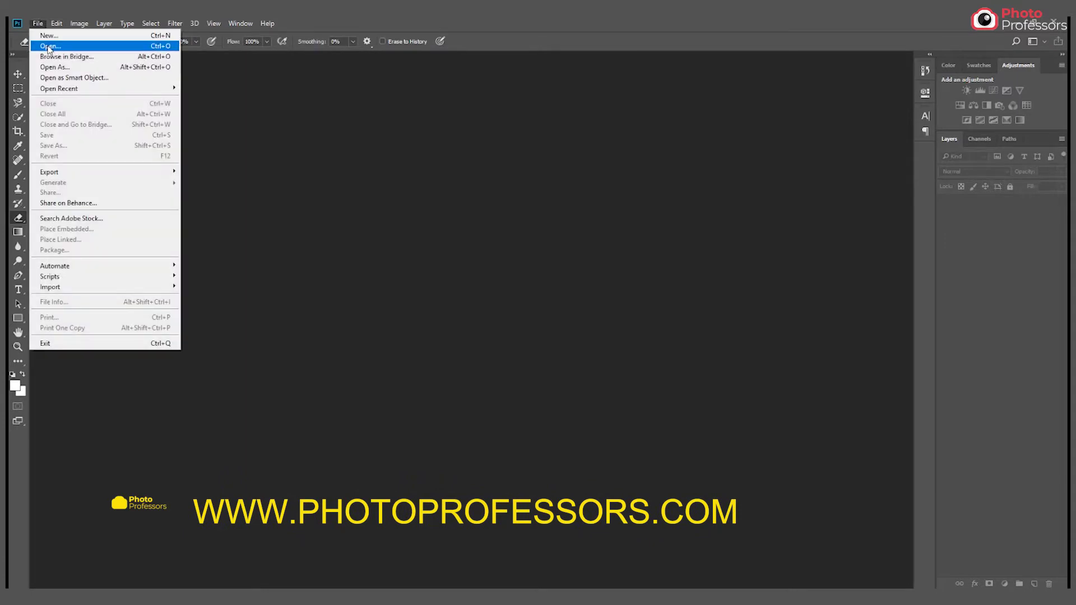
left_click(47, 43)
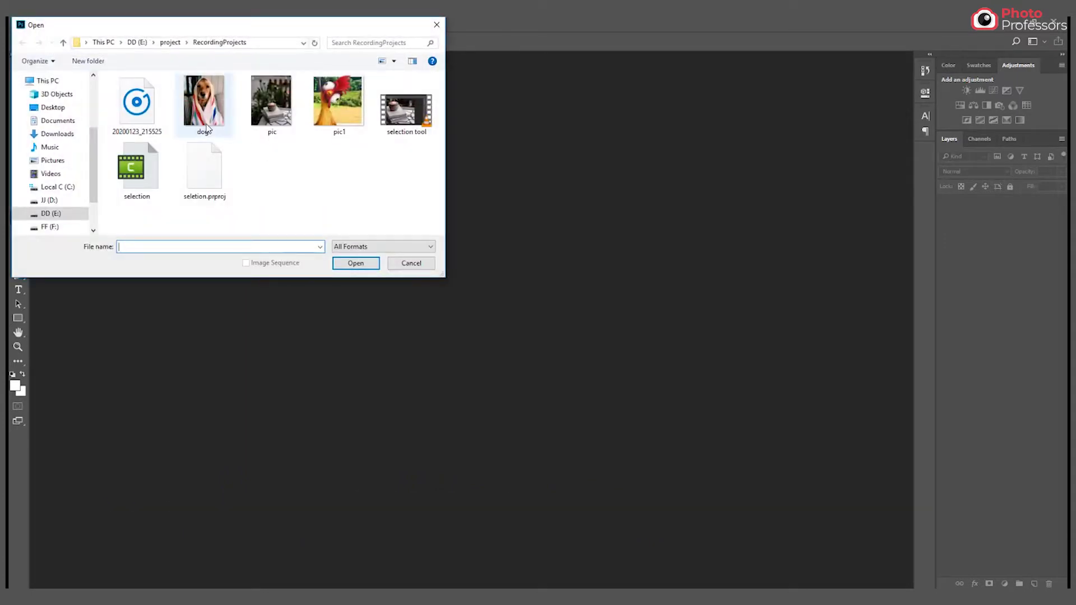
left_click_drag(374, 88, 216, 103)
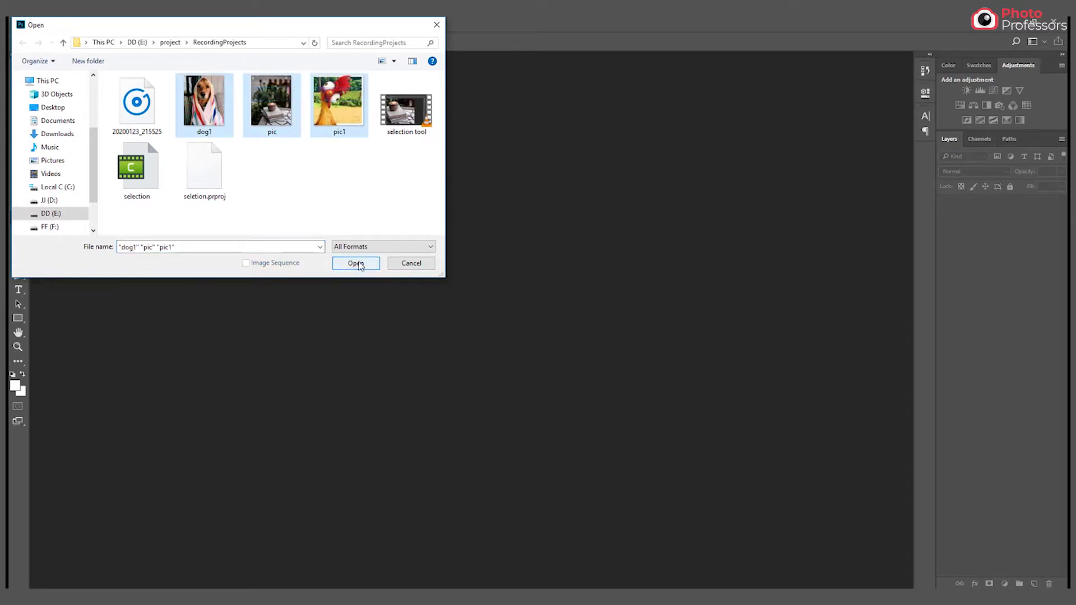
left_click(356, 263)
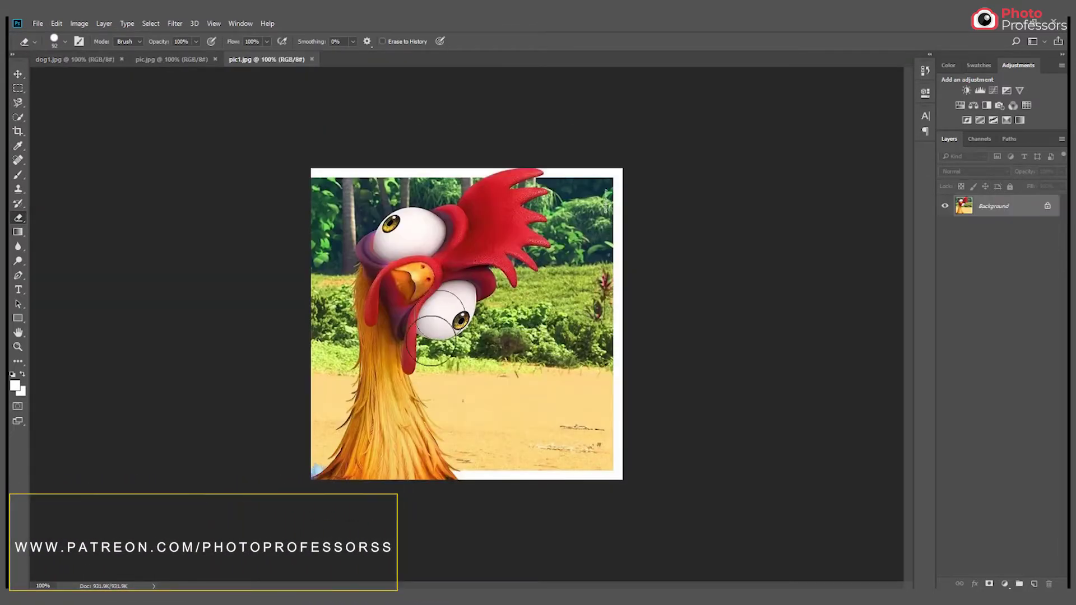
Unlock the Background layer of pic1.jpg and try shifting it with the Move tool.
left_click(18, 74)
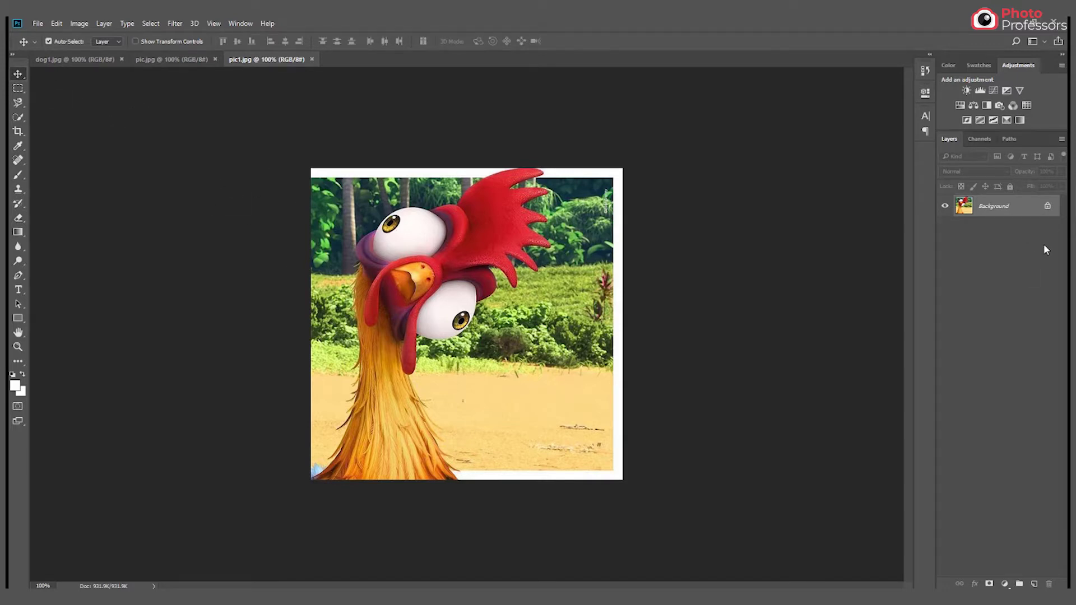
left_click(1047, 205)
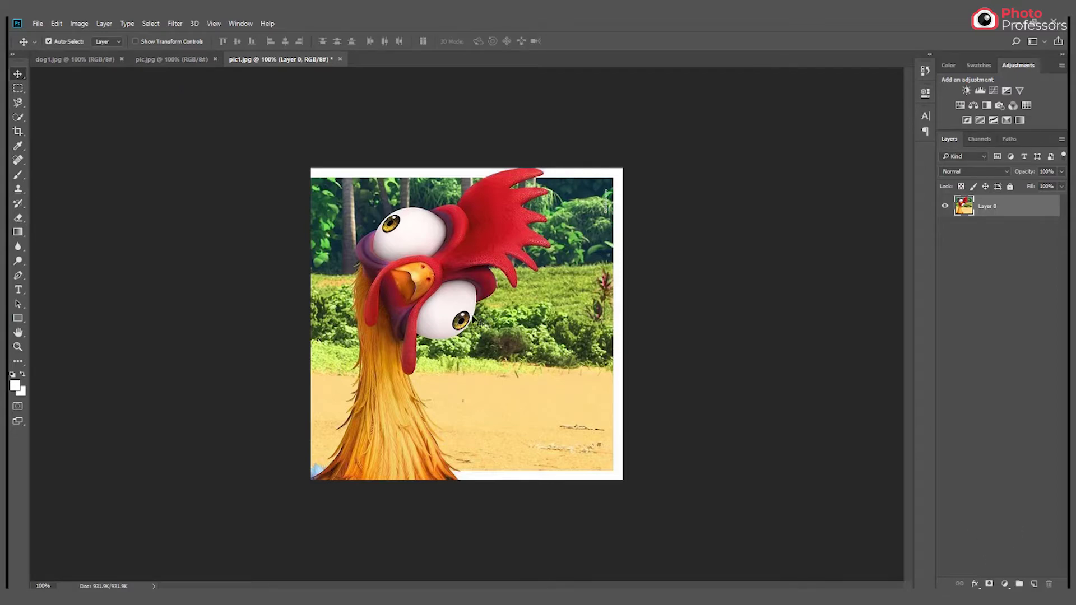
mouse_move(473, 318)
left_mouse_down()
mouse_move(515, 311)
mouse_move(515, 263)
mouse_move(413, 293)
mouse_move(532, 321)
mouse_move(443, 235)
mouse_move(437, 359)
mouse_move(535, 238)
mouse_move(387, 326)
mouse_move(504, 443)
mouse_move(443, 278)
mouse_move(475, 328)
left_mouse_up()
Select the chicken's face with the Rectangular Marquee and add a second rectangle over the sand near the image's lower edge.
left_click(18, 88)
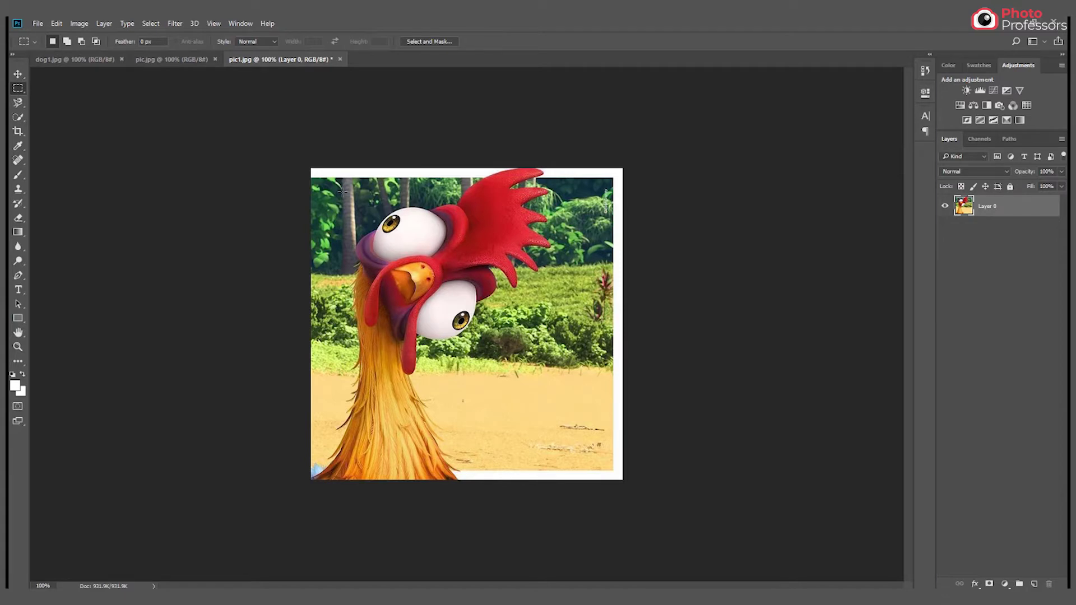
left_click_drag(343, 192, 503, 376)
key("shift")
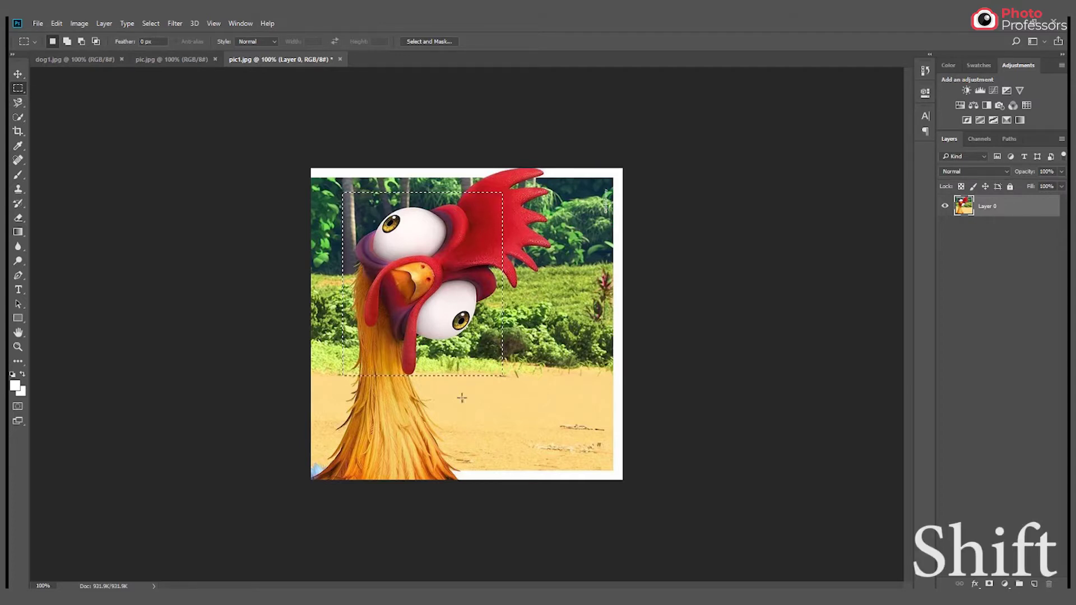
left_click_drag(462, 398, 598, 450)
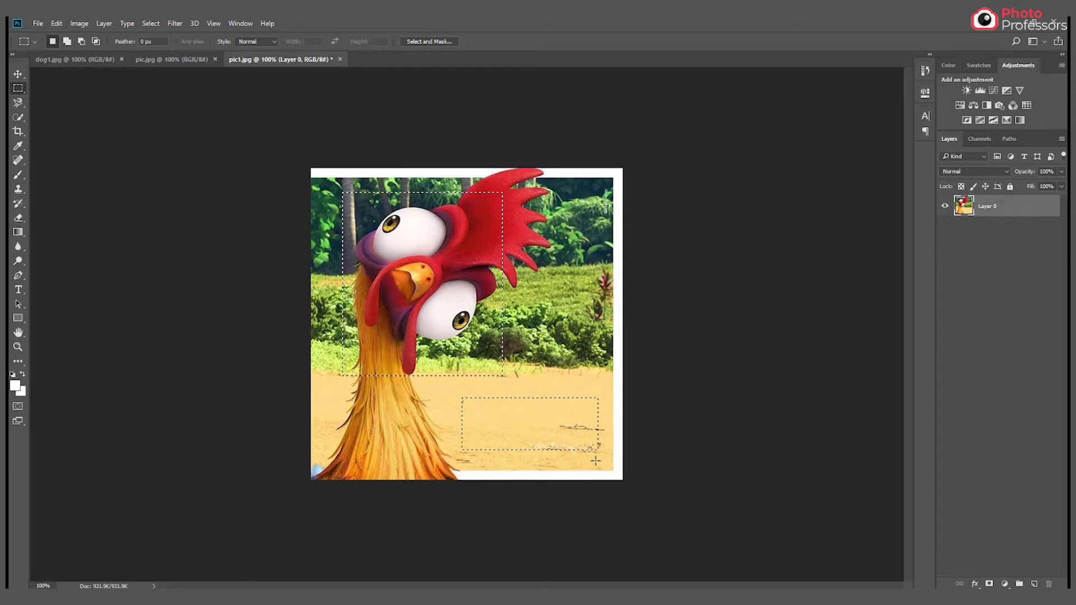
Shift the two selected areas slightly with the Move tool, cut them onto a new layer and hide Layer 0.
key("v")
left_click_drag(514, 424, 510, 426)
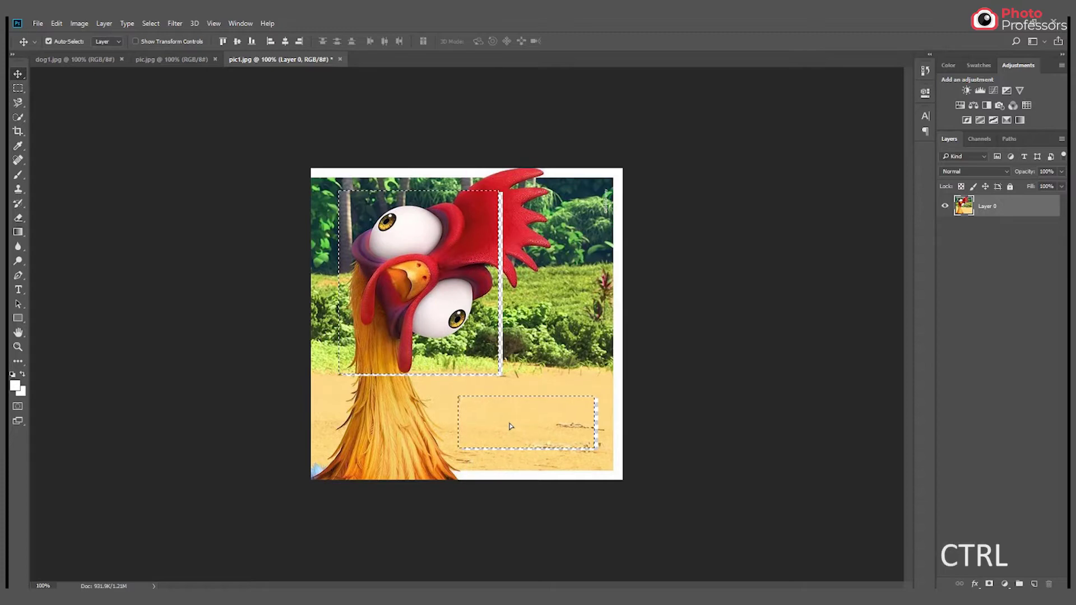
key("ctrl+x")
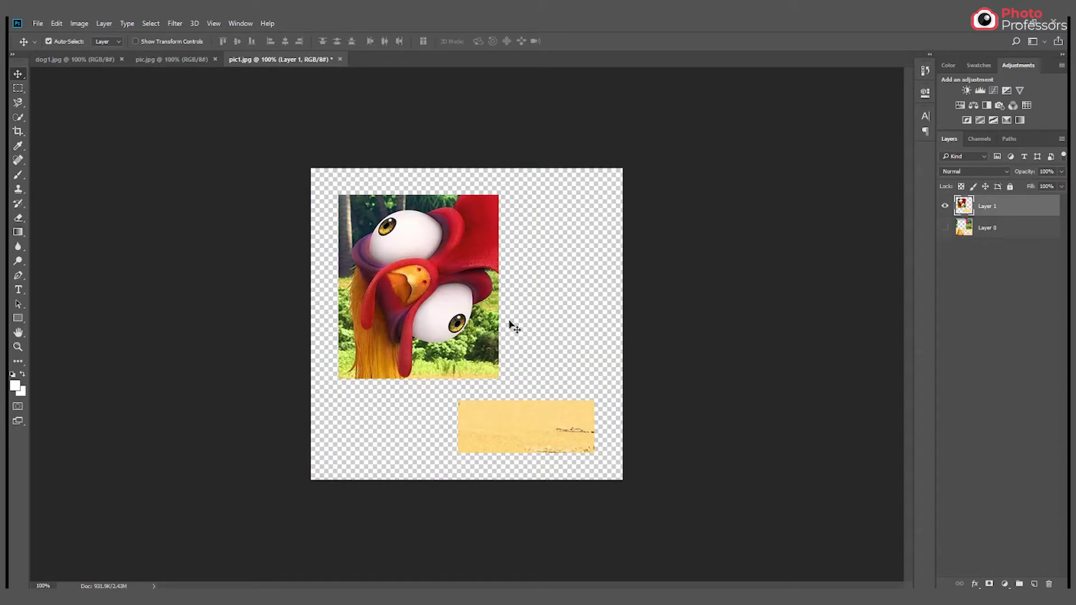
Switch to pic.jpg and trace a freehand Lasso selection around the coffee cup, the books and the adjoining table edge.
key("l")
left_click(172, 59)
right_click(18, 103)
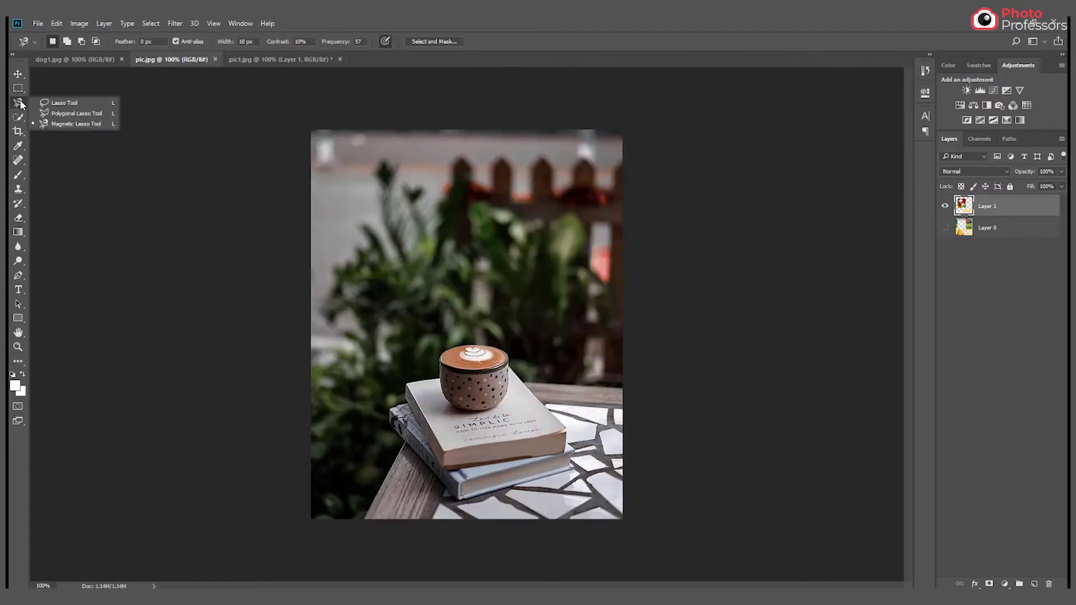
left_click(63, 103)
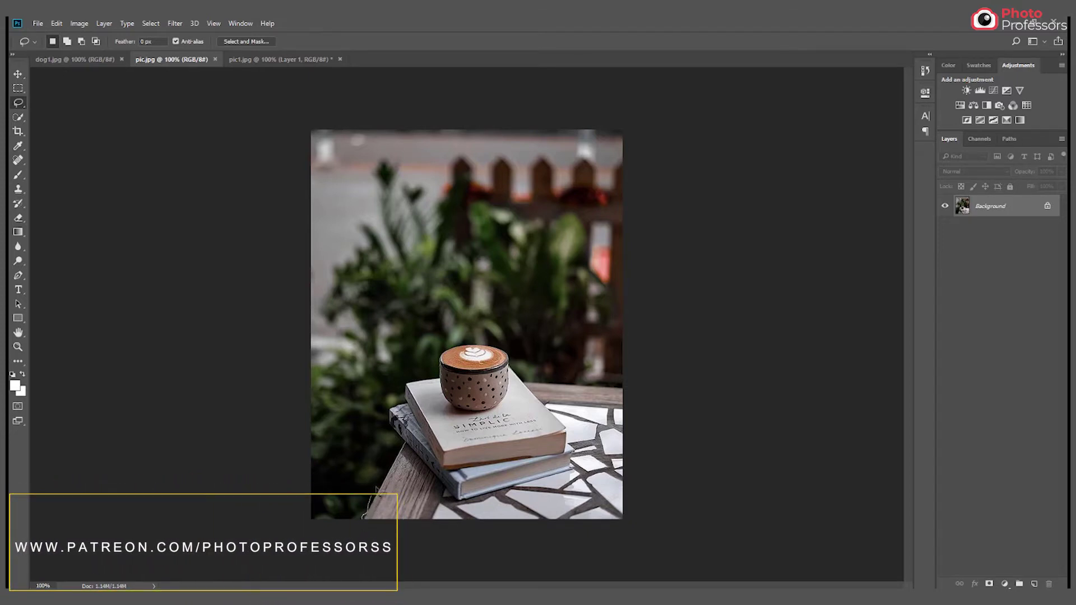
left_click_drag(377, 491, 388, 484)
mouse_move(396, 433)
left_mouse_down()
mouse_move(404, 385)
mouse_move(434, 382)
mouse_move(448, 398)
mouse_move(440, 354)
mouse_move(495, 344)
mouse_move(571, 428)
mouse_move(581, 460)
mouse_move(534, 493)
mouse_move(453, 507)
mouse_move(403, 438)
left_mouse_up()
left_click_drag(364, 516, 365, 517)
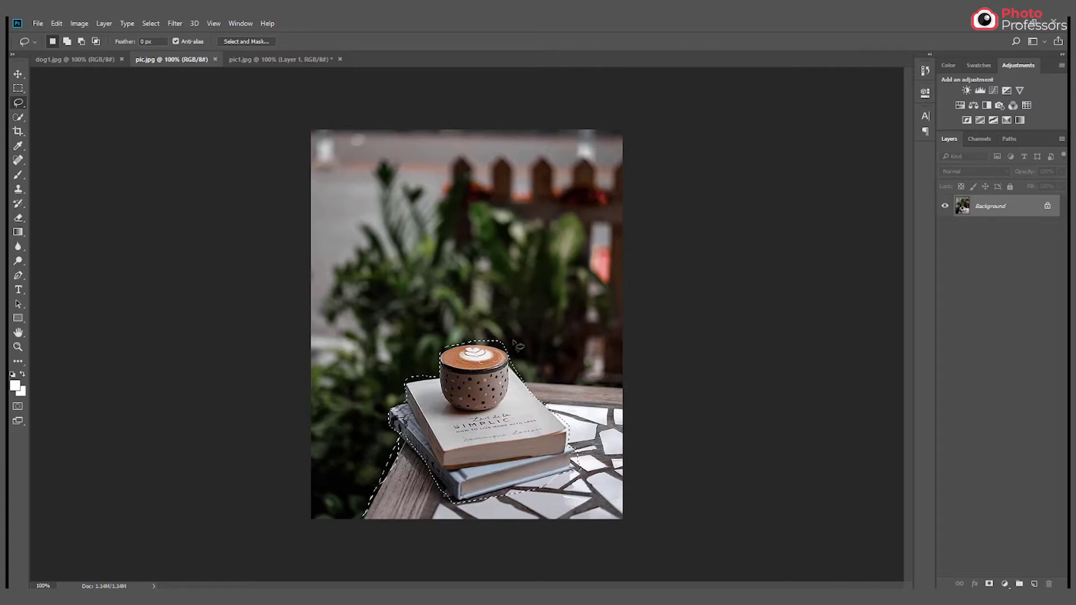
Subtract the excess background above the coffee cup's rim from the selection with several small Lasso loops.
scroll(509, 351, "up", 5)
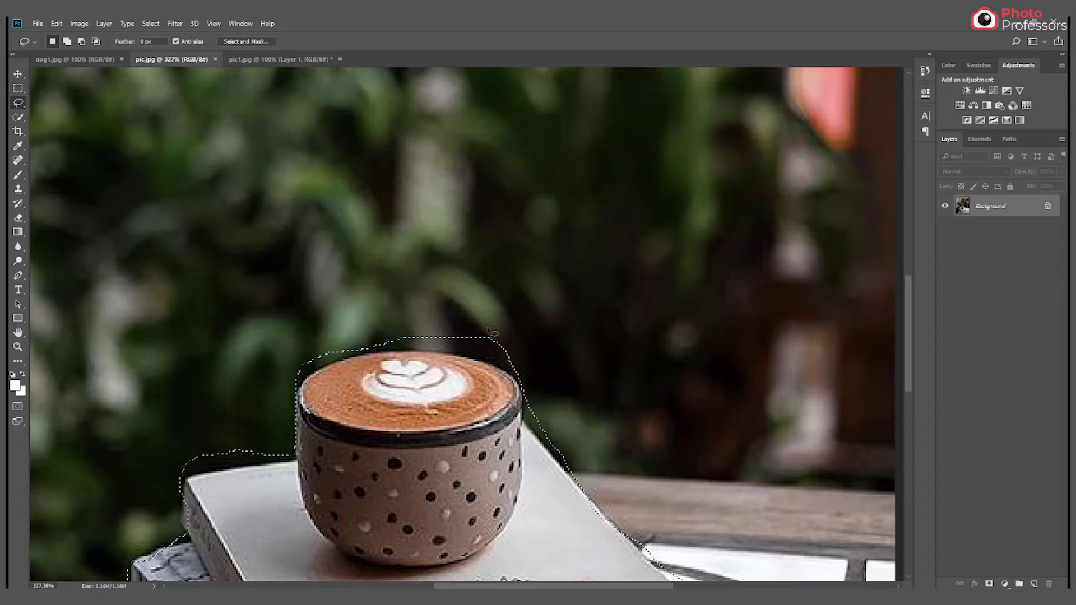
key("alt")
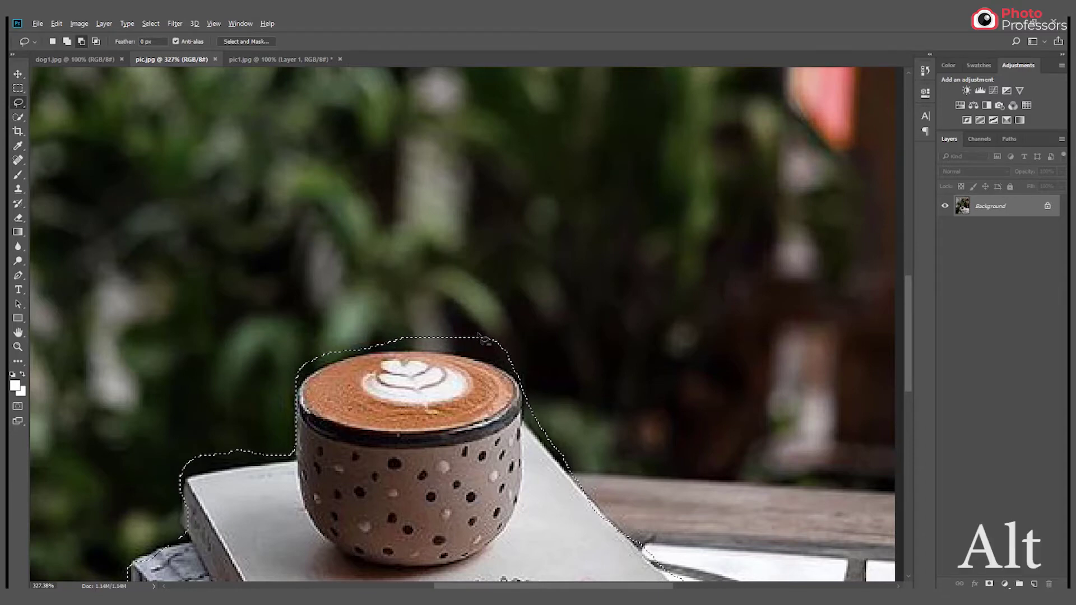
mouse_move(480, 335)
left_mouse_down()
mouse_move(504, 339)
mouse_move(488, 351)
left_mouse_up()
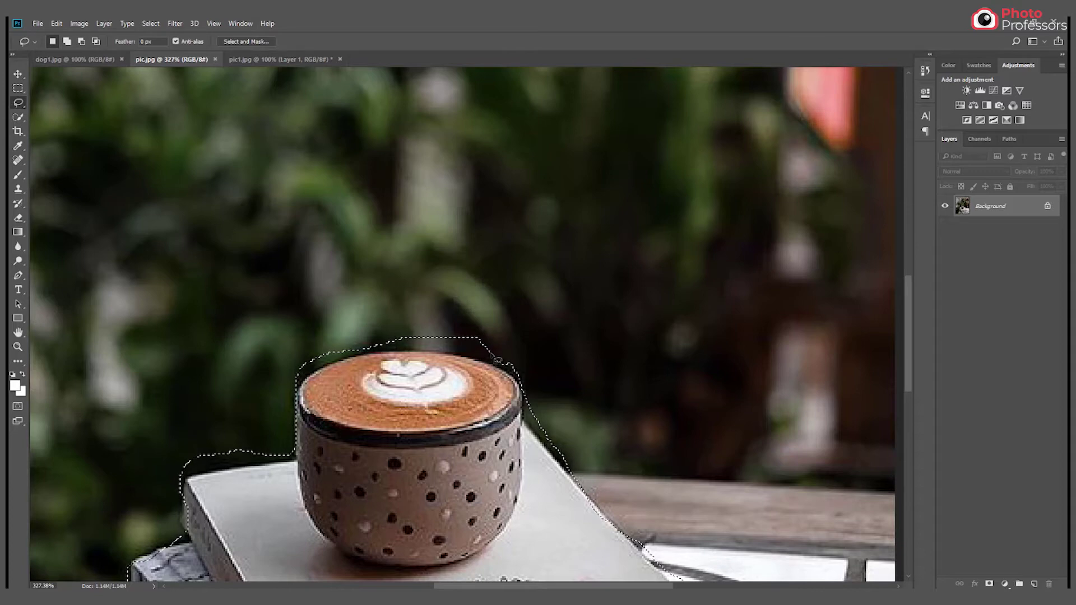
key("alt")
left_click_drag(453, 332, 474, 336)
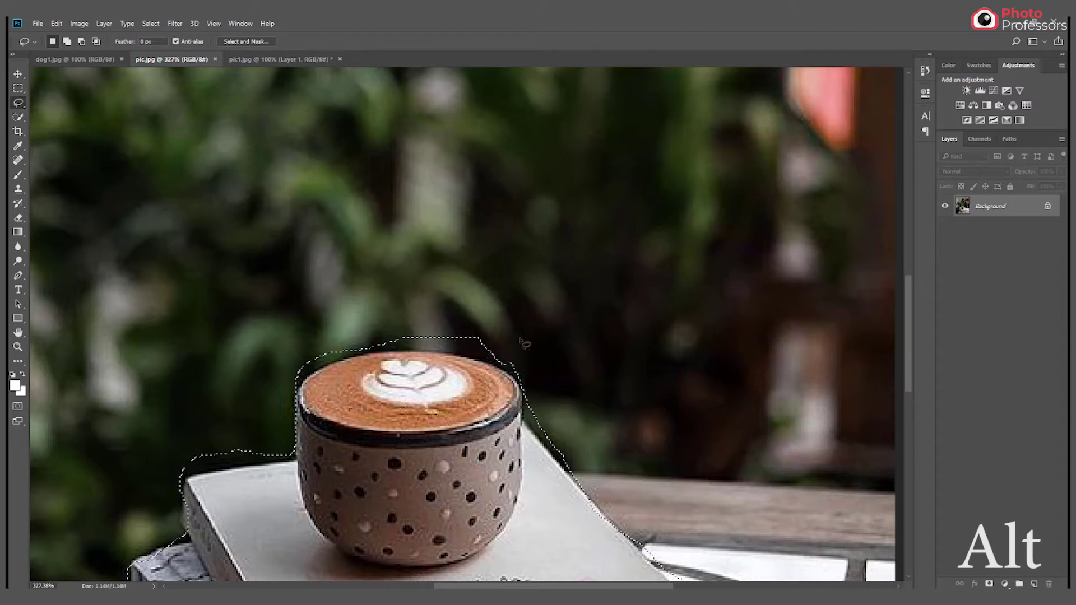
left_click_drag(482, 343, 497, 351)
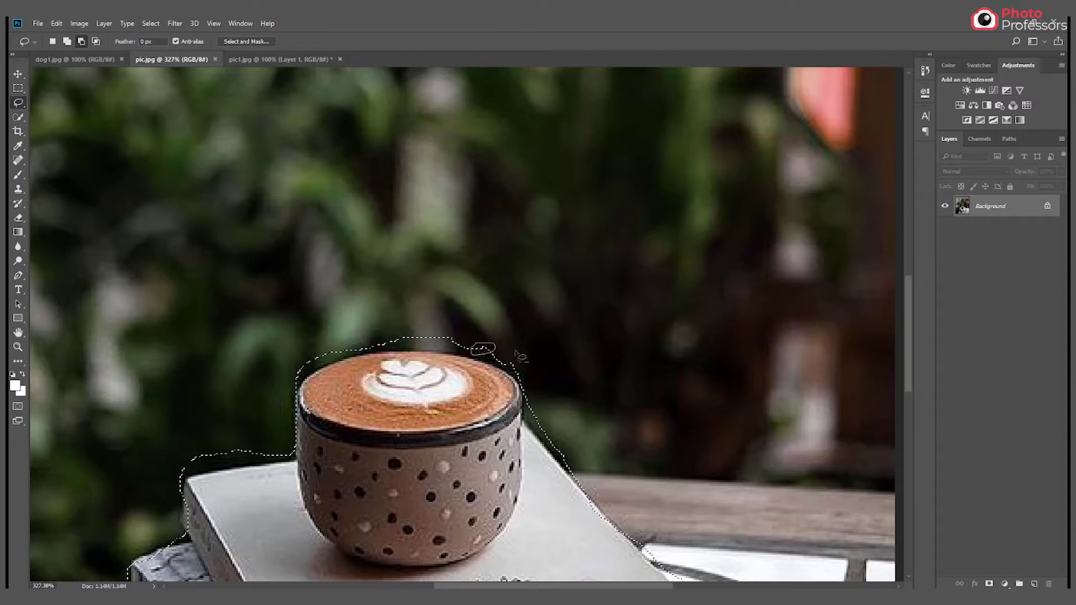
key("alt")
mouse_move(521, 357)
left_mouse_down()
mouse_move(449, 336)
mouse_move(402, 336)
mouse_move(536, 364)
left_mouse_up()
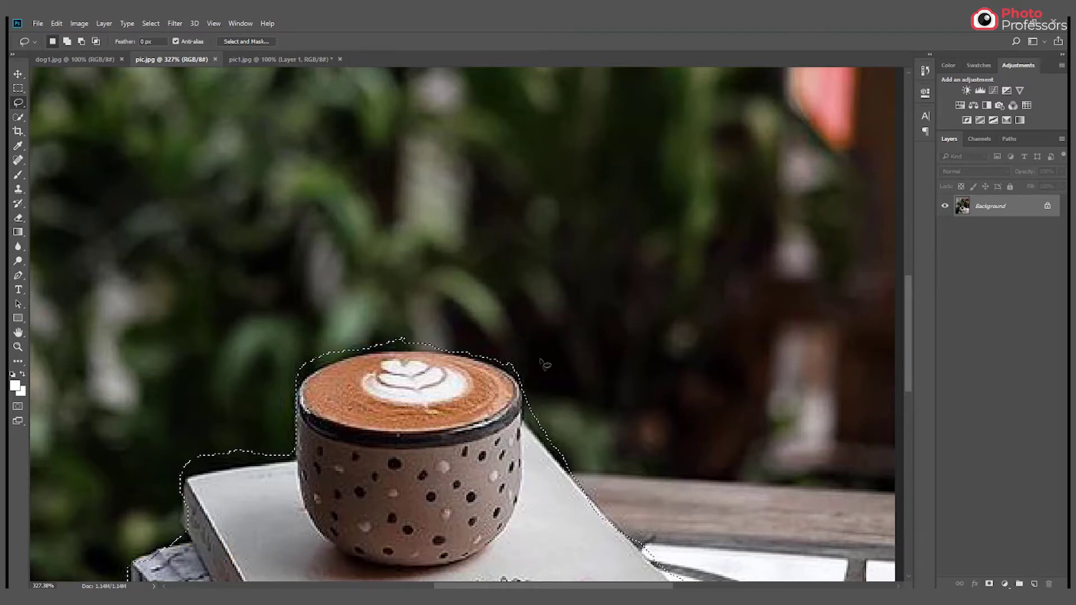
mouse_move(416, 337)
left_mouse_down()
mouse_move(387, 339)
mouse_move(395, 350)
mouse_move(443, 348)
left_mouse_up()
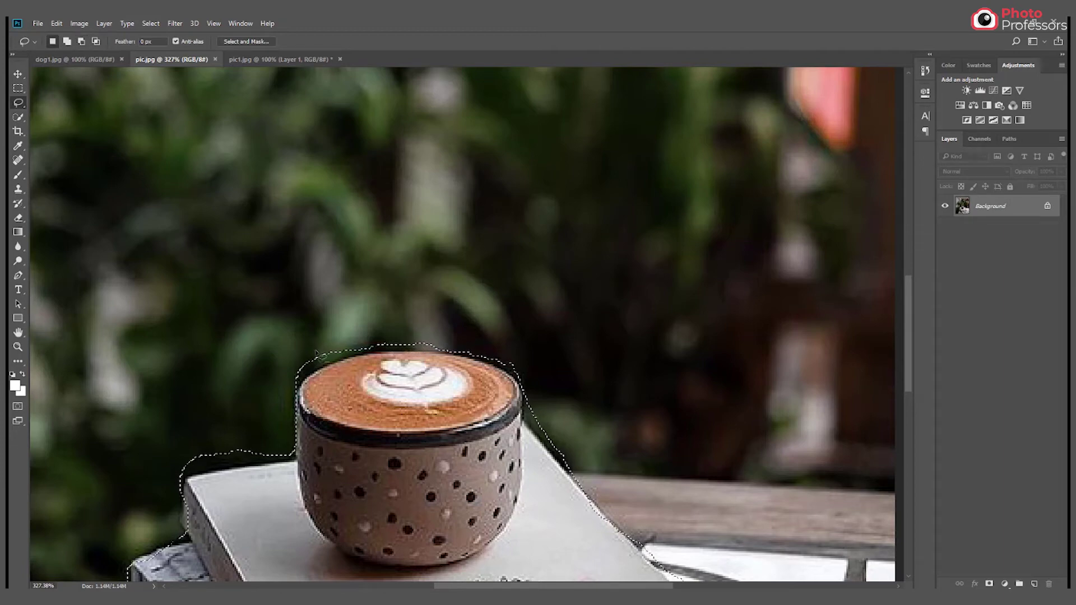
Add small Lasso areas above the cup's rim to the selection, then deselect everything.
mouse_move(292, 363)
left_mouse_down()
mouse_move(328, 359)
mouse_move(262, 384)
left_mouse_up()
key("shift")
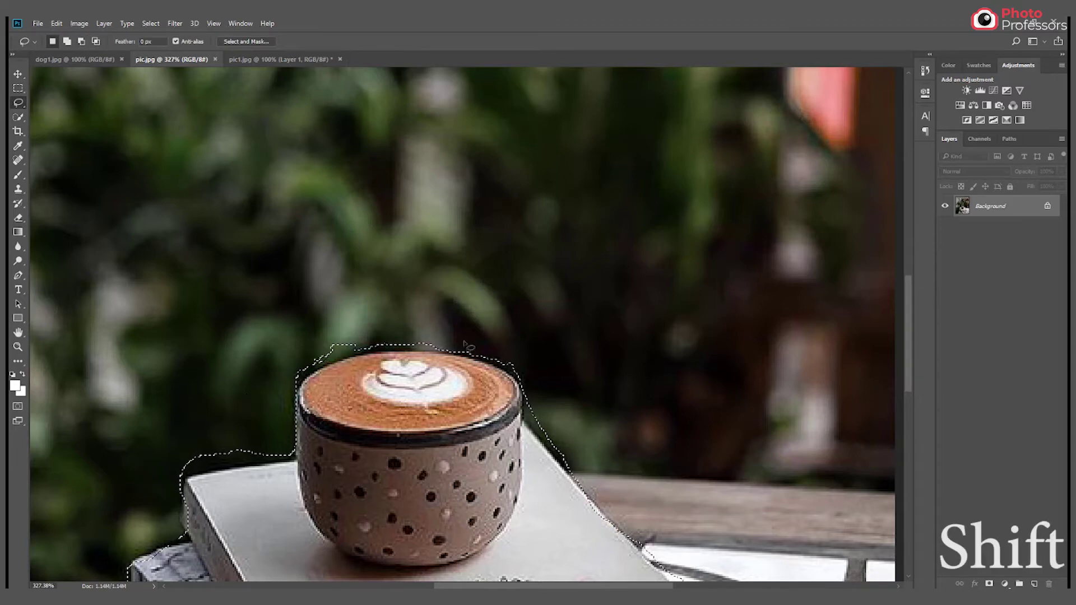
mouse_move(444, 340)
left_mouse_down()
mouse_move(349, 350)
mouse_move(442, 343)
mouse_move(476, 367)
left_mouse_up()
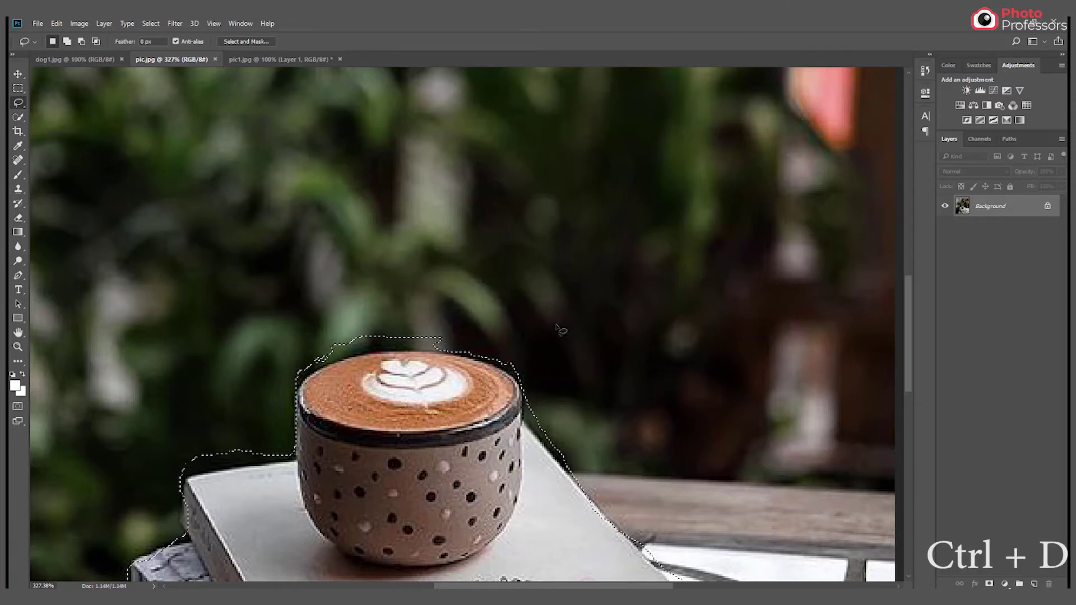
key("ctrl+d")
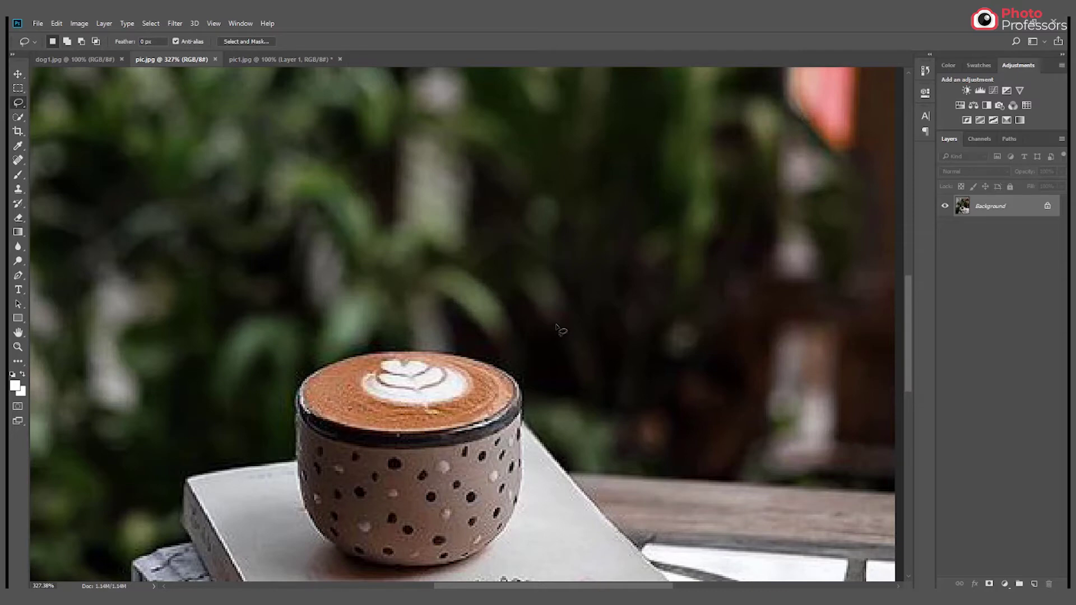
Outline the cup, the two books and the adjoining table edge with the Polygonal Lasso and close the selection.
left_click_drag(577, 293, 745, 144)
left_click_drag(560, 311, 603, 257)
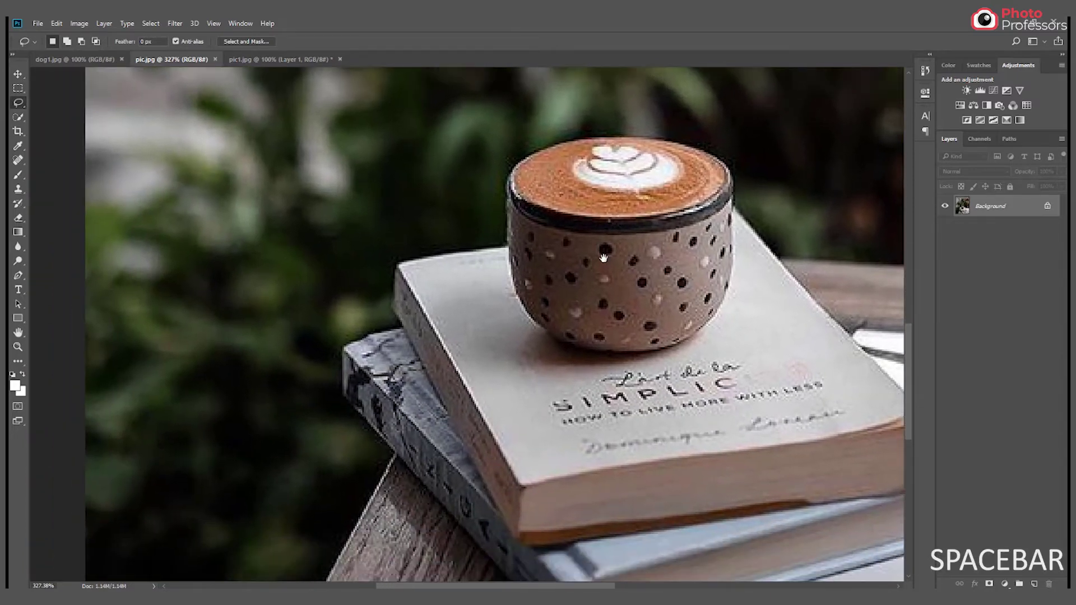
right_click(15, 106)
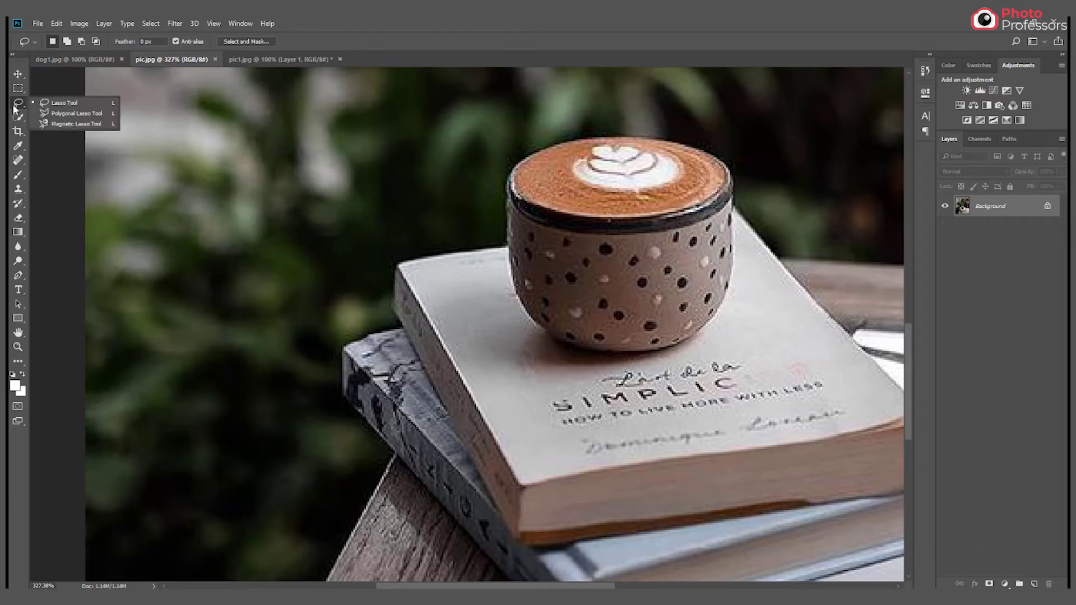
left_click(73, 113)
left_click(326, 579)
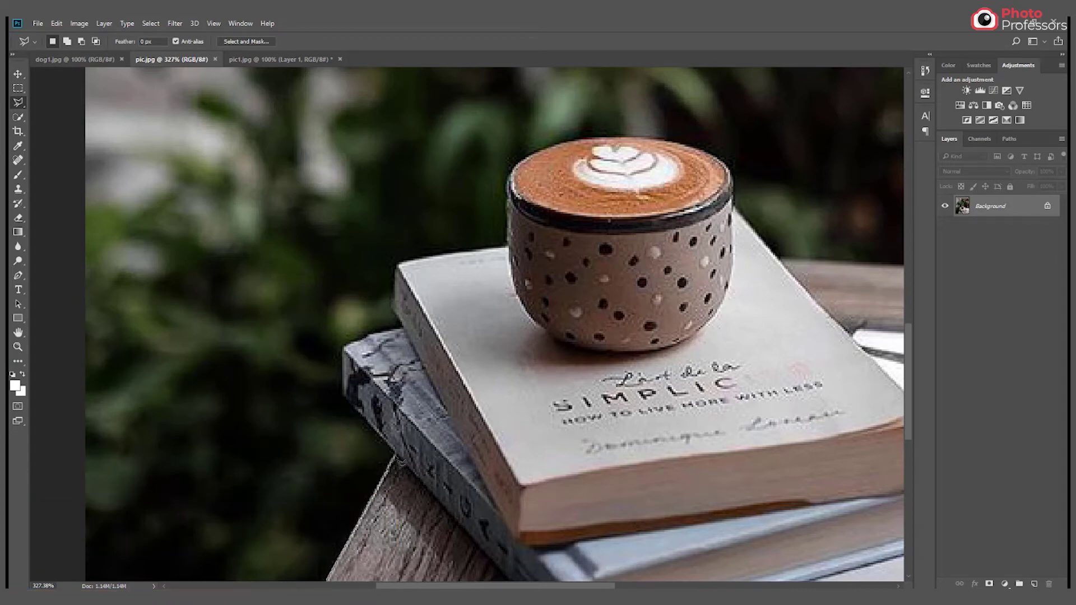
left_click(400, 461)
mouse_move(336, 372)
left_mouse_down()
mouse_move(544, 513)
mouse_move(521, 508)
mouse_move(363, 324)
left_mouse_up()
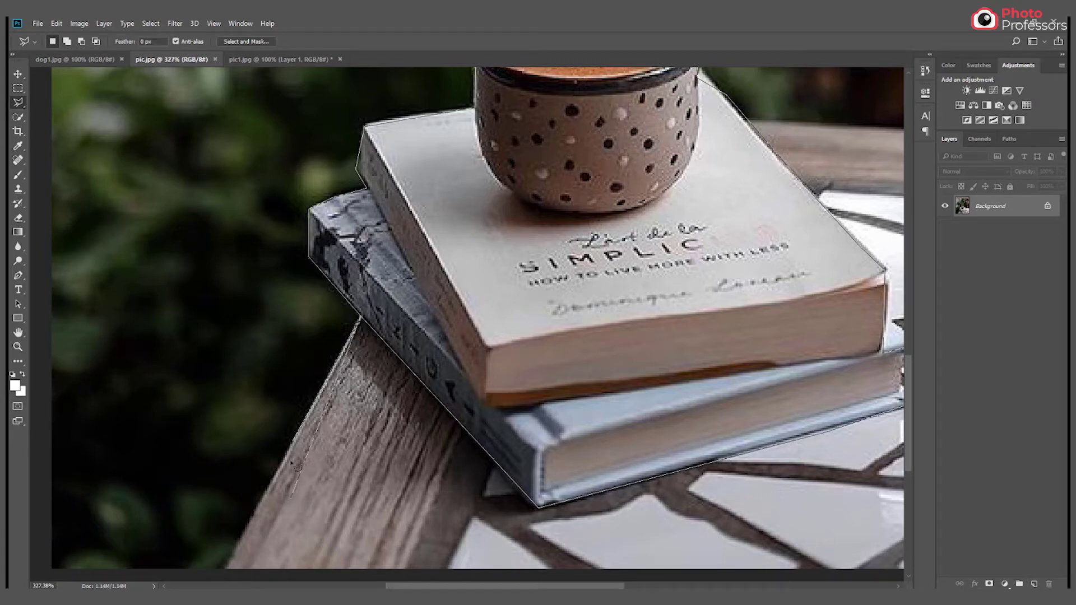
key("Return")
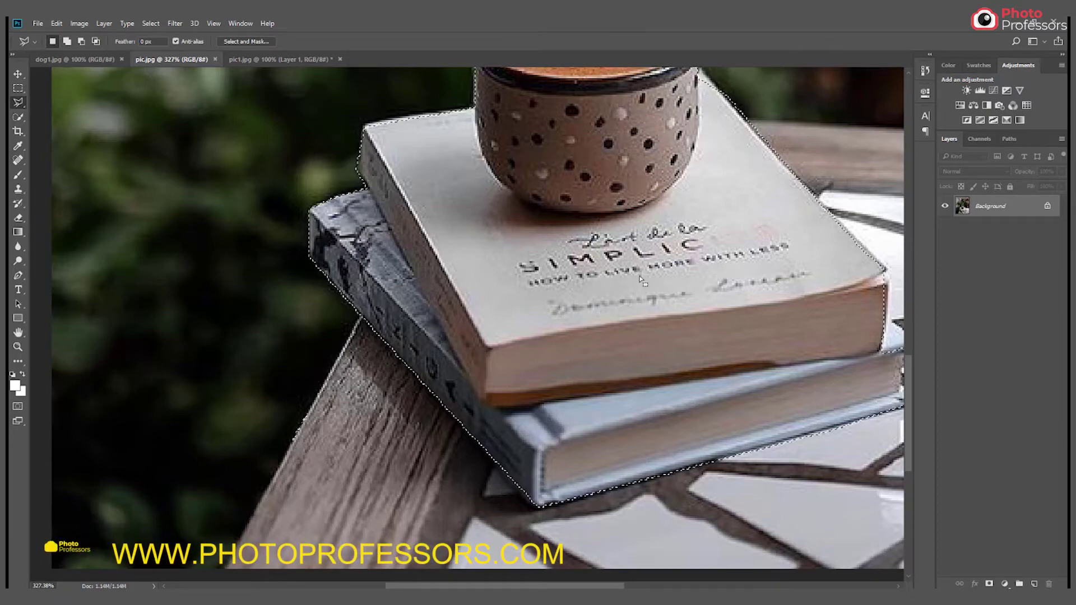
Add a small polygon at the cup's upper-left rim to the selection, then deselect everything.
left_click_drag(635, 290, 522, 417)
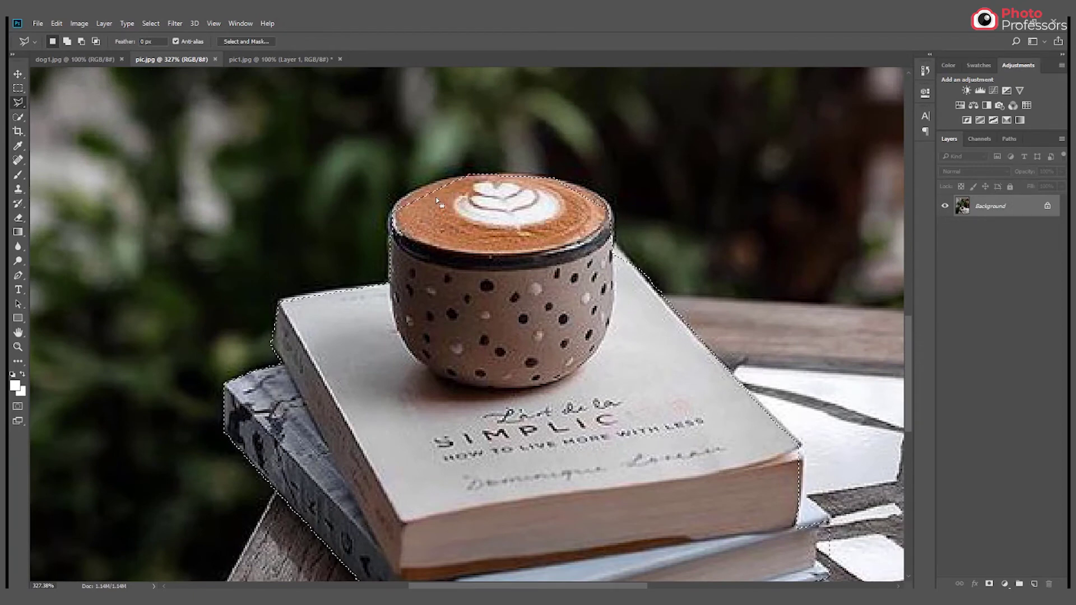
key("shift")
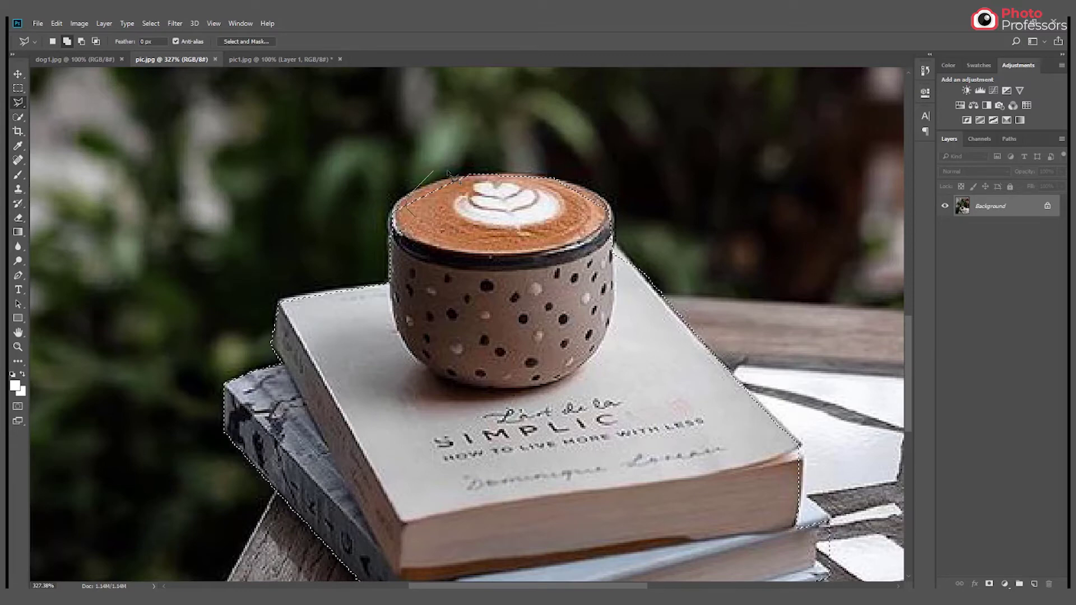
left_click(465, 204)
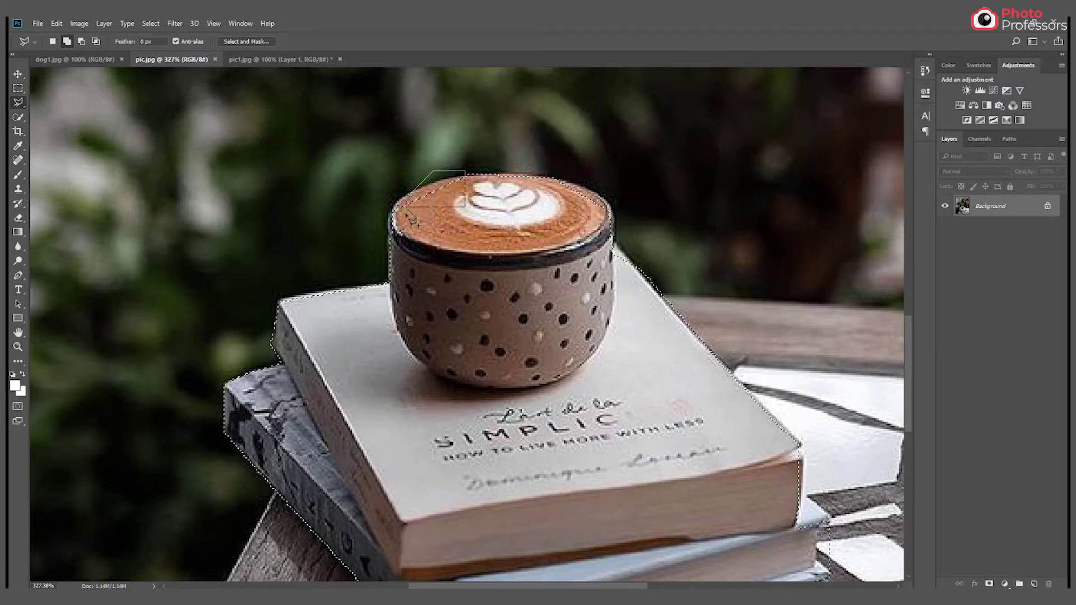
left_click(406, 208)
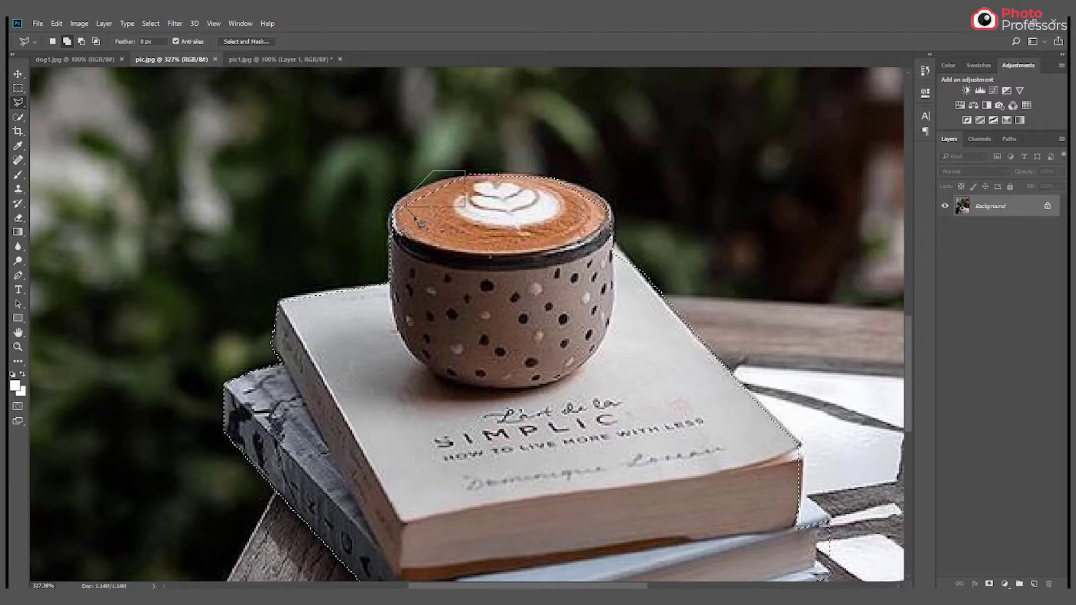
left_click(422, 188)
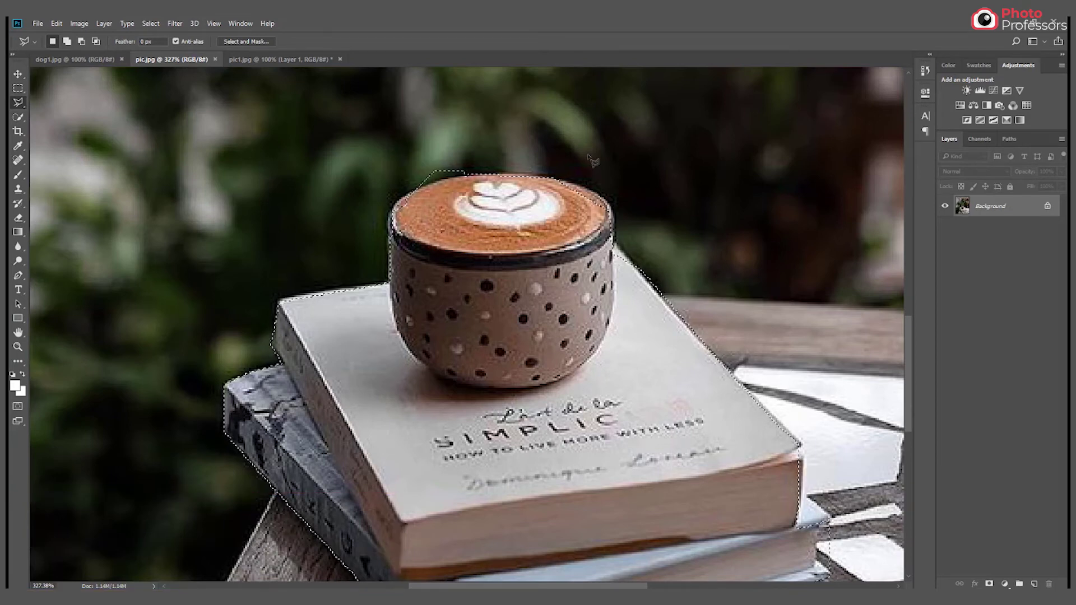
key("ctrl+d")
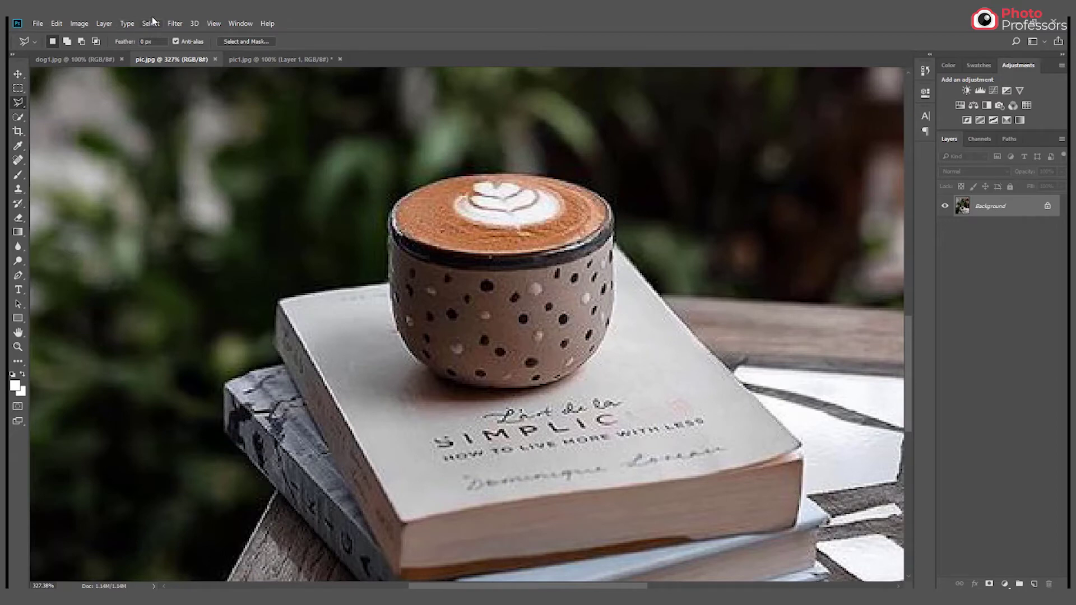
Trace around the coffee cup and both books with the Magnetic Lasso and close the selection.
right_click(22, 104)
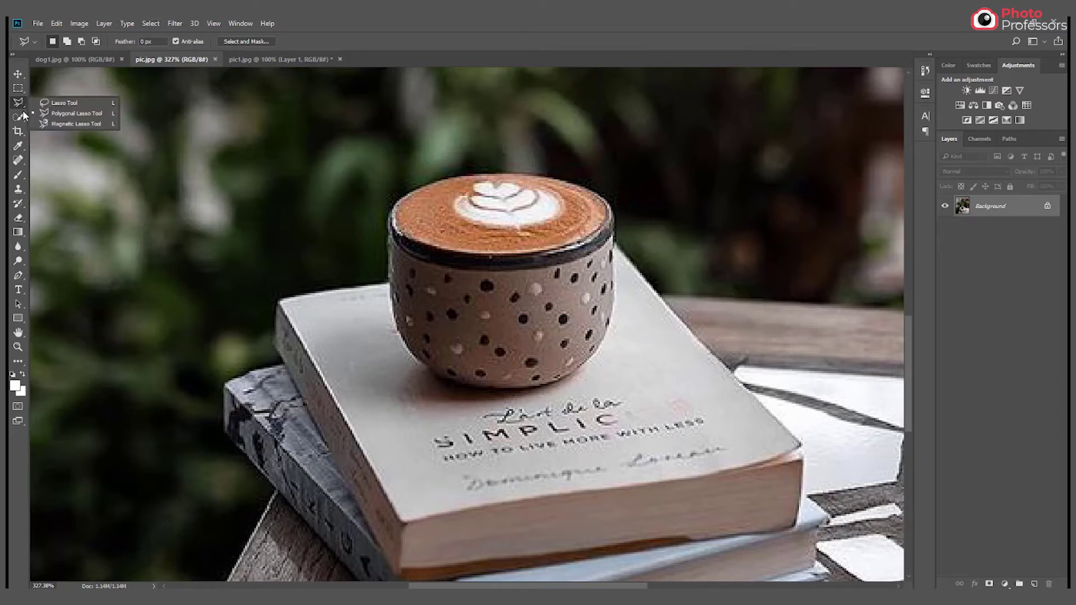
left_click(76, 123)
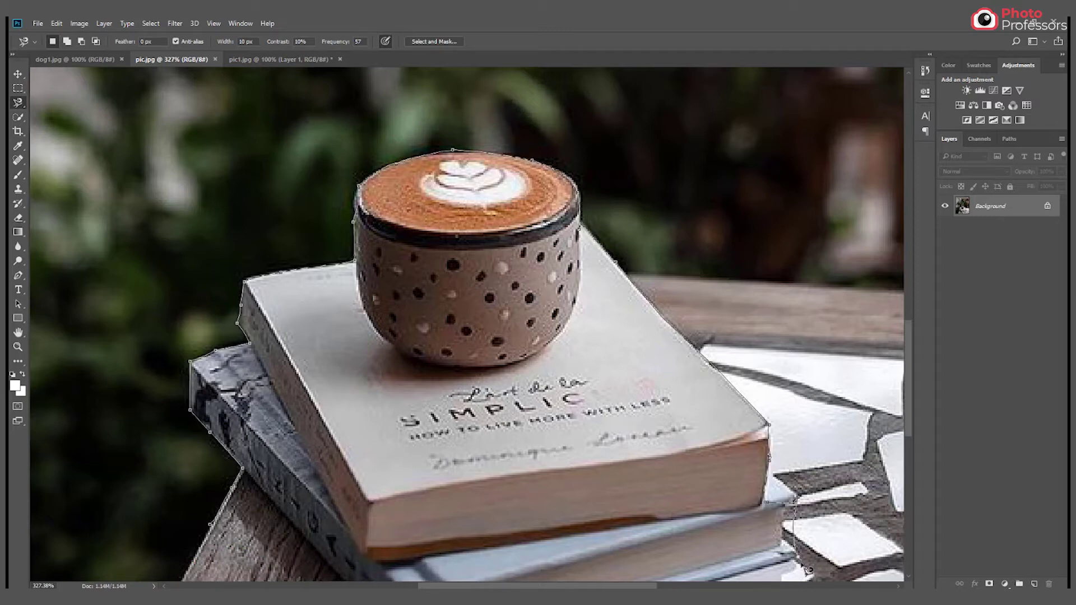
mouse_move(800, 562)
left_mouse_down()
mouse_move(829, 489)
mouse_move(838, 395)
left_mouse_up()
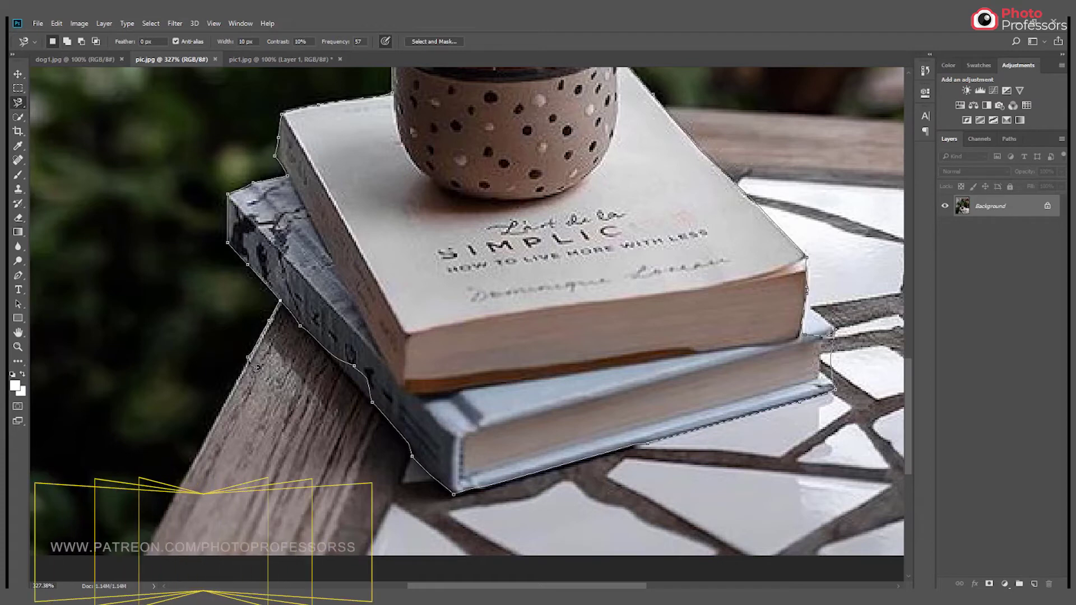
left_click(352, 364)
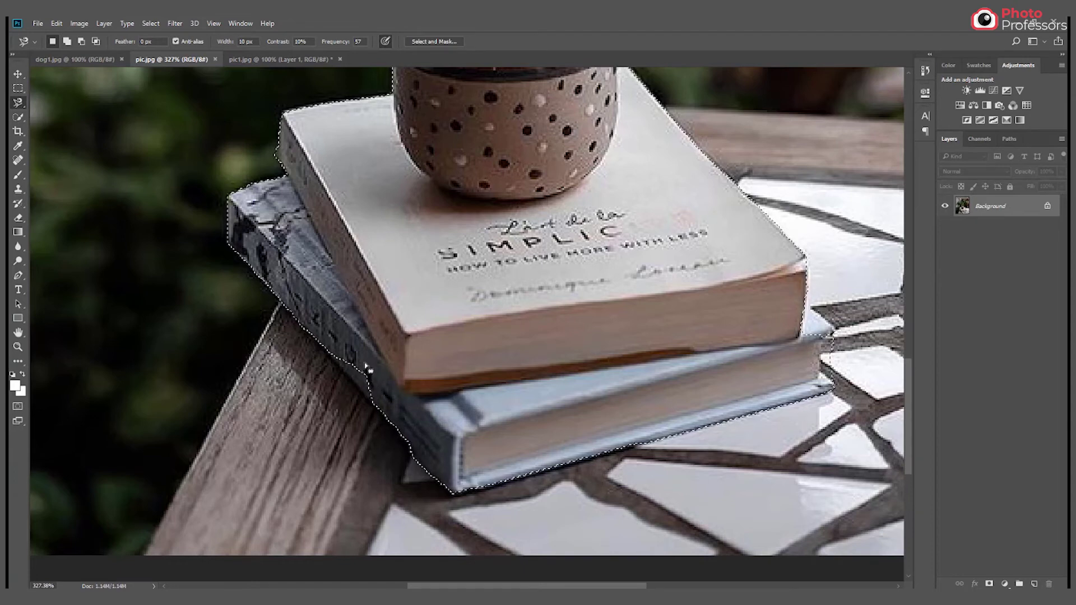
Add the missed patch along the lower book's spine to the selection with a small Magnetic Lasso loop.
key("shift")
left_click(345, 351, "shift")
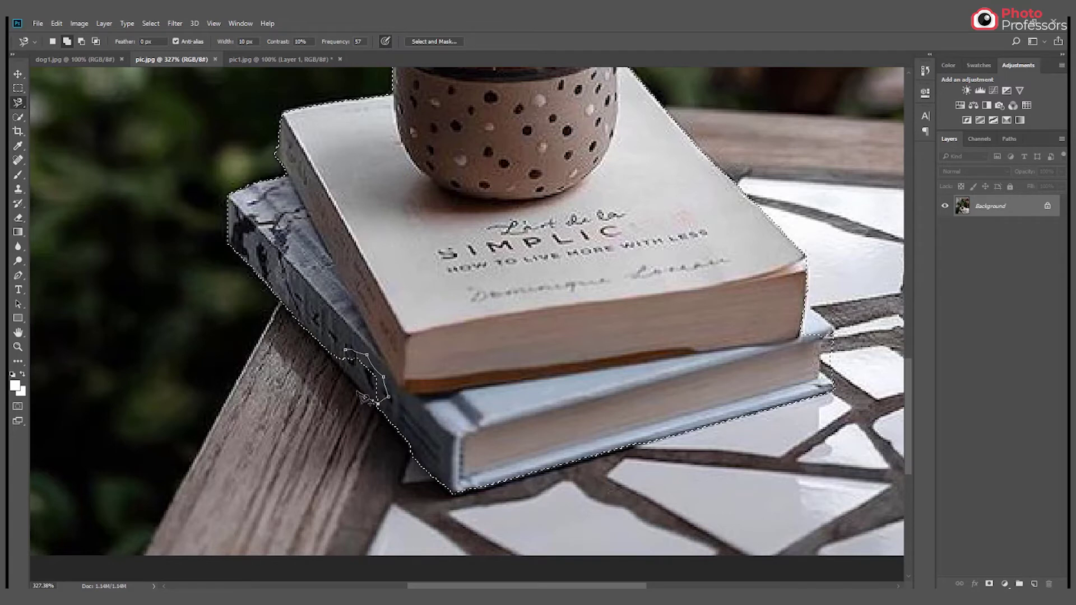
left_click(346, 356)
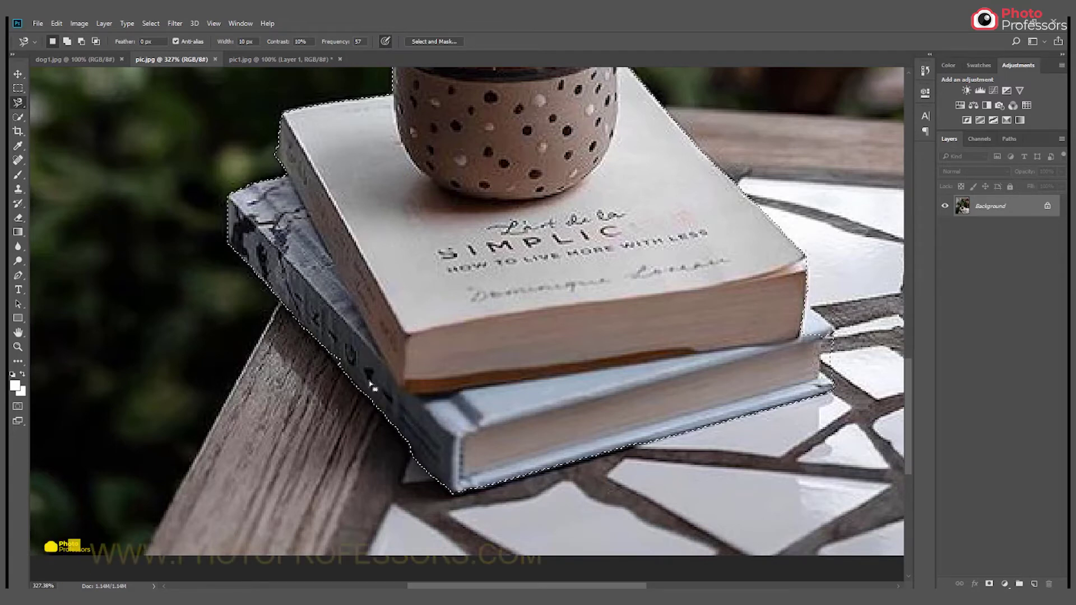
Unlock the Background layer and add a new empty layer above it.
scroll(370, 385, "down", 3)
left_click(1047, 207)
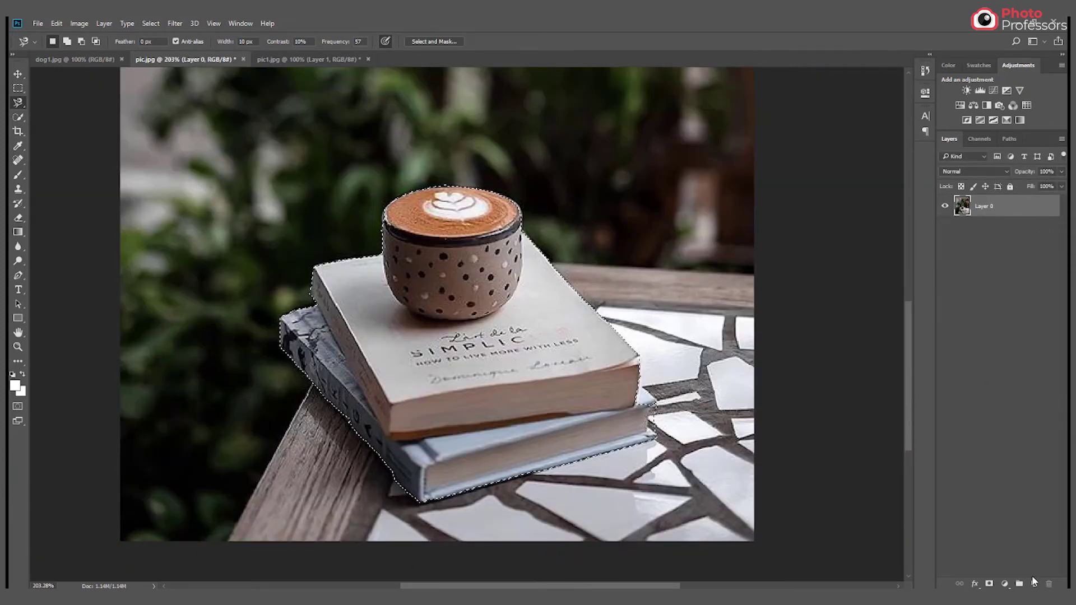
left_click(1034, 583)
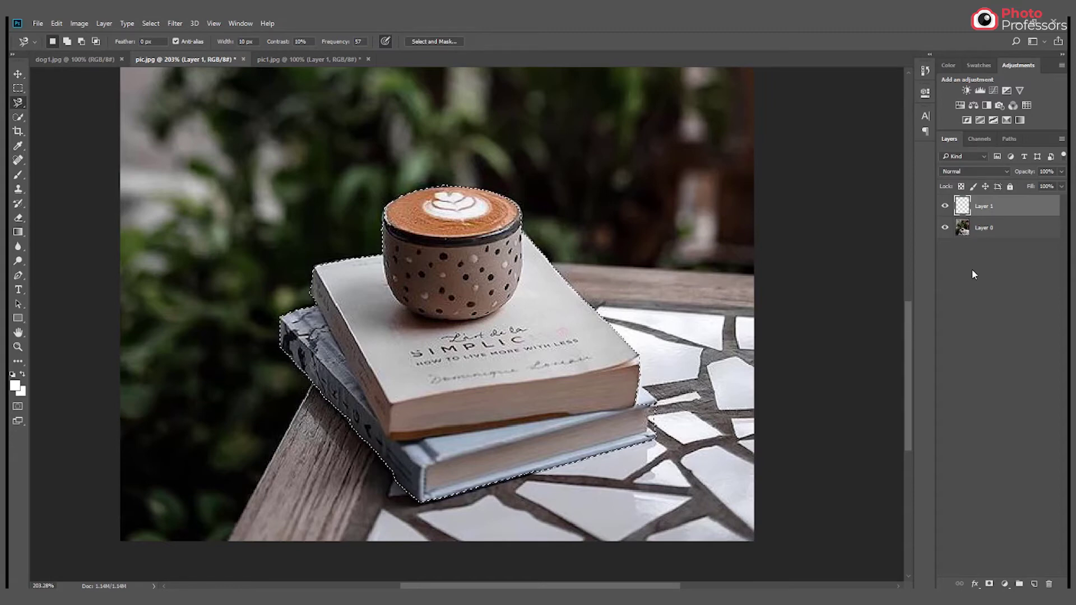
key("ctrl+j")
key("Return")
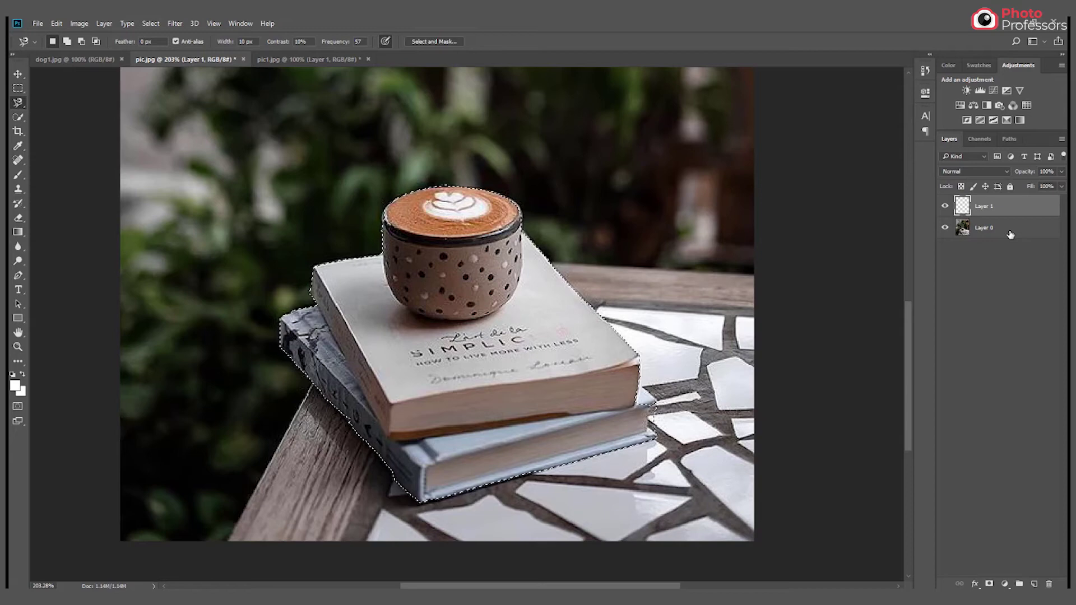
Delete the selected cup and books from Layer 0 and toggle that layer's visibility.
left_click(1011, 235)
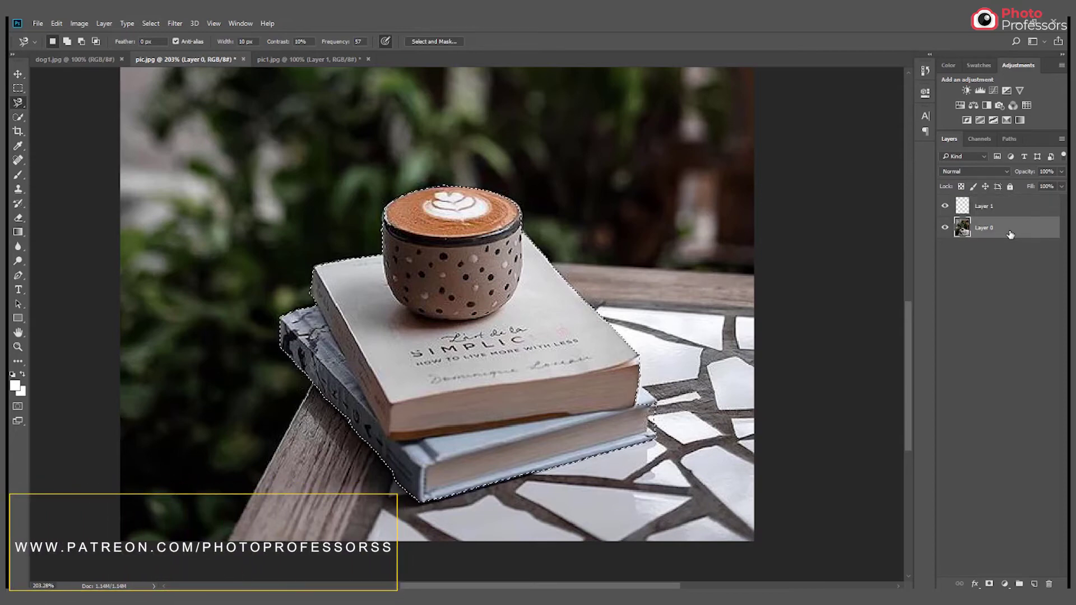
key("Delete")
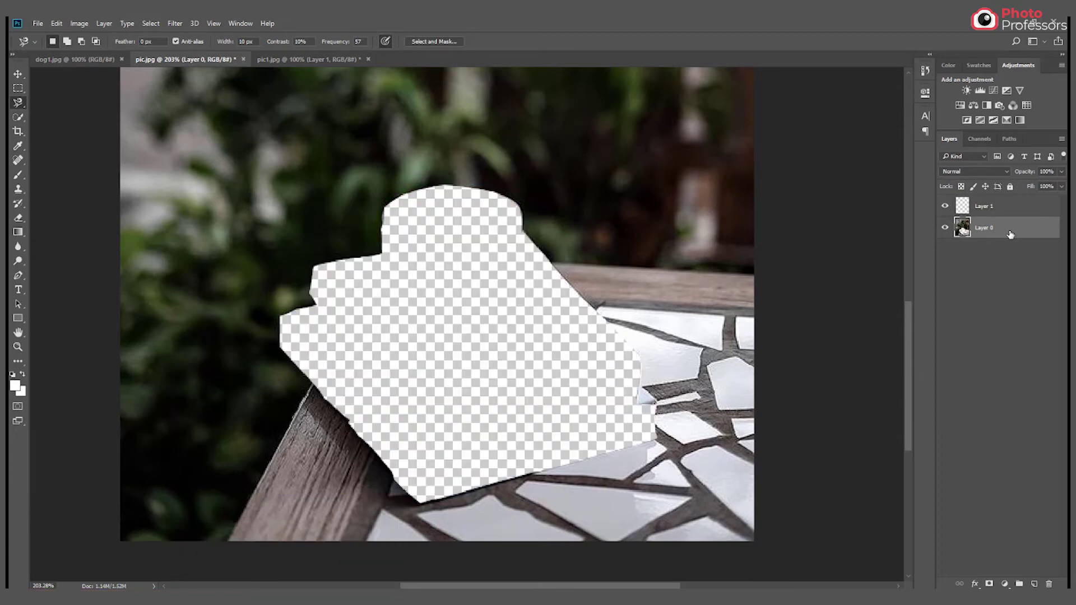
left_click(944, 227)
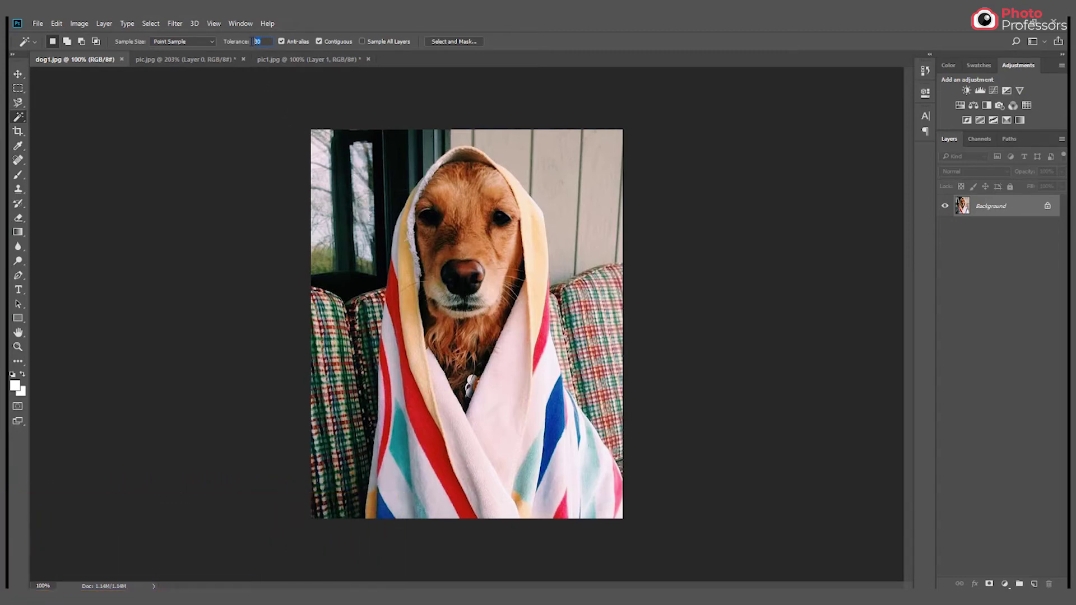
Try the Magic Wand on the window pane beside the dog, stepping the tolerance through 80, 90 and 100.
type("80")
left_click(363, 206)
type("90")
left_click(247, 42)
type("100")
Reselect the window pane with the Magic Wand and delete it, then revert the dog photo to its saved version.
key("ctrl+d")
left_click(364, 220)
key("Delete")
left_click(38, 25)
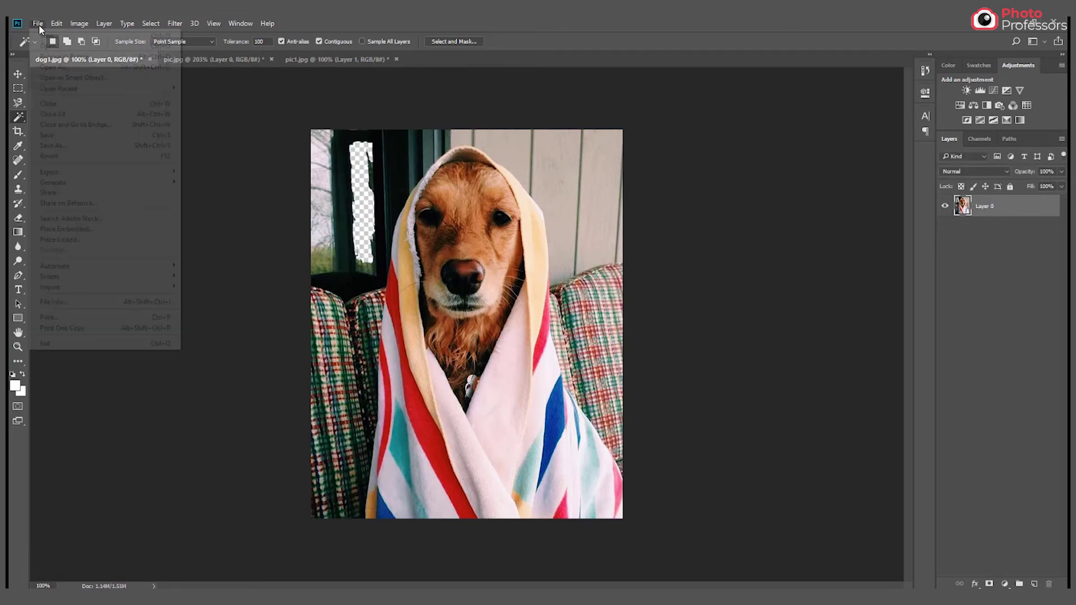
left_click(55, 157)
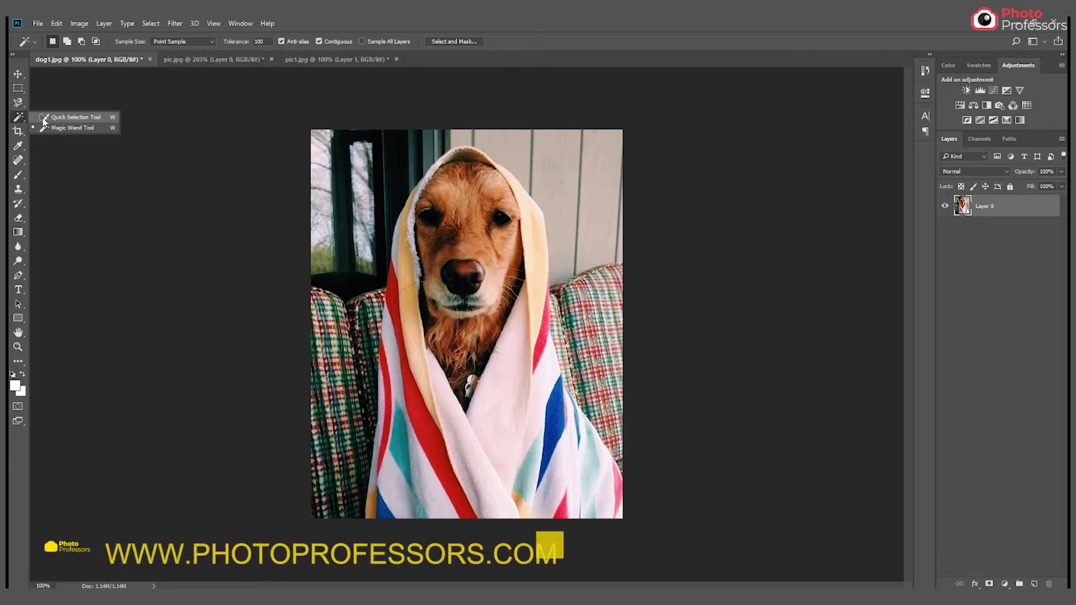
Select the dark window area to the left of the dog with the Quick Selection tool and delete it.
left_click(68, 117)
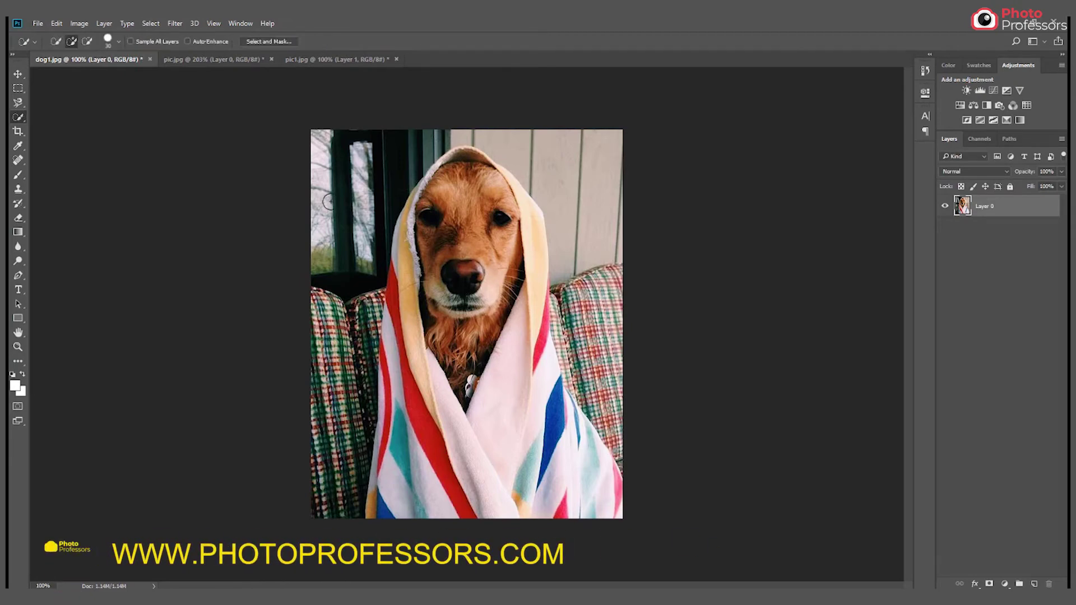
left_click(357, 180)
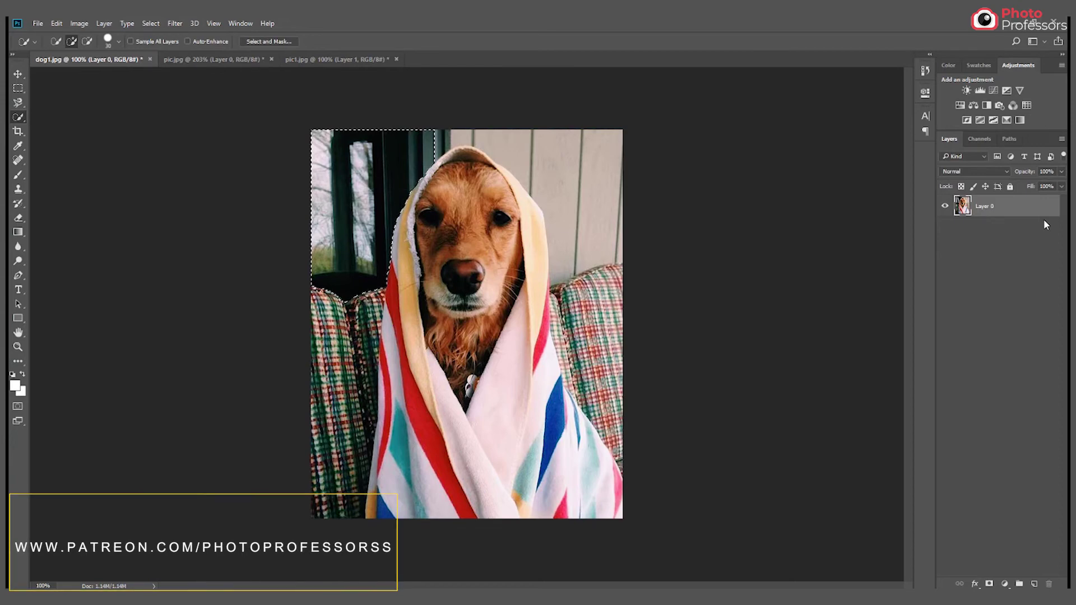
key("Delete")
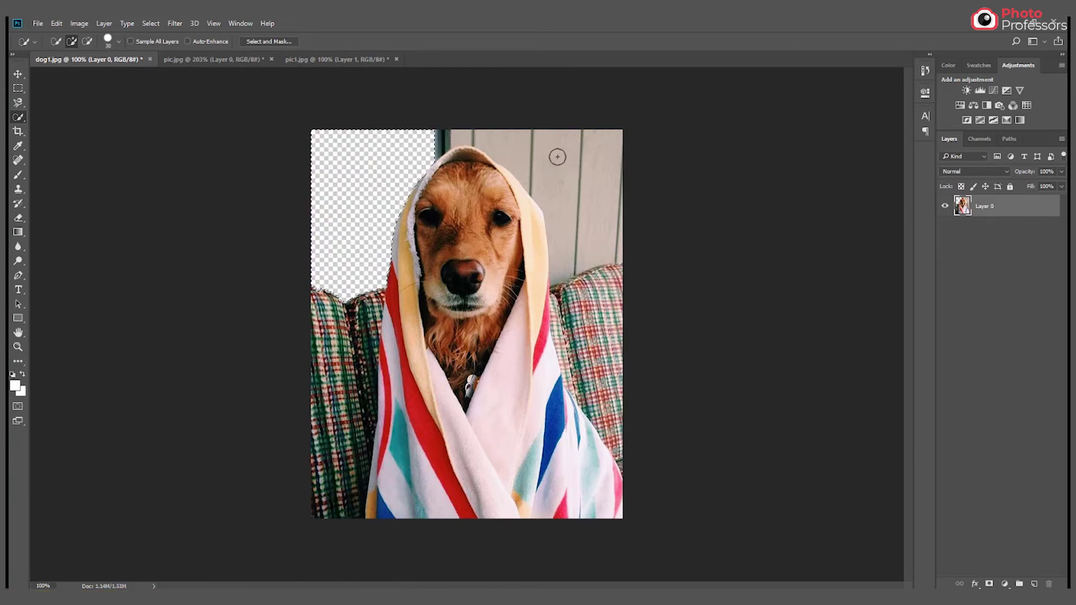
Select the panelled wall right of the dog with Quick Selection, subtract the spill over the towel hood and delete the wall.
mouse_move(584, 183)
left_mouse_down()
mouse_move(589, 190)
mouse_move(524, 143)
mouse_move(468, 135)
left_mouse_up()
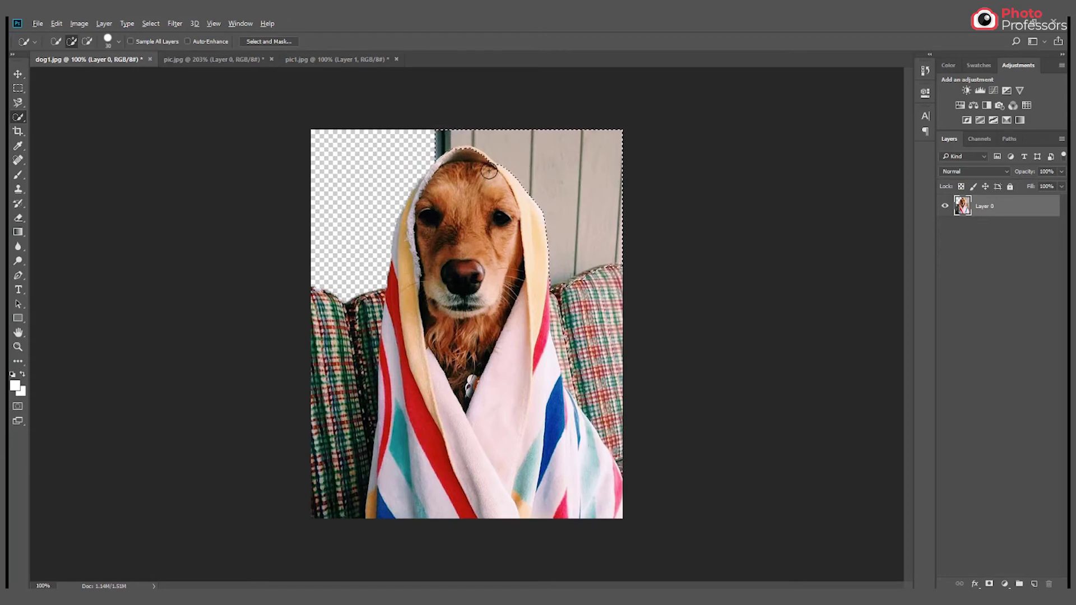
scroll(488, 171, "up", 4)
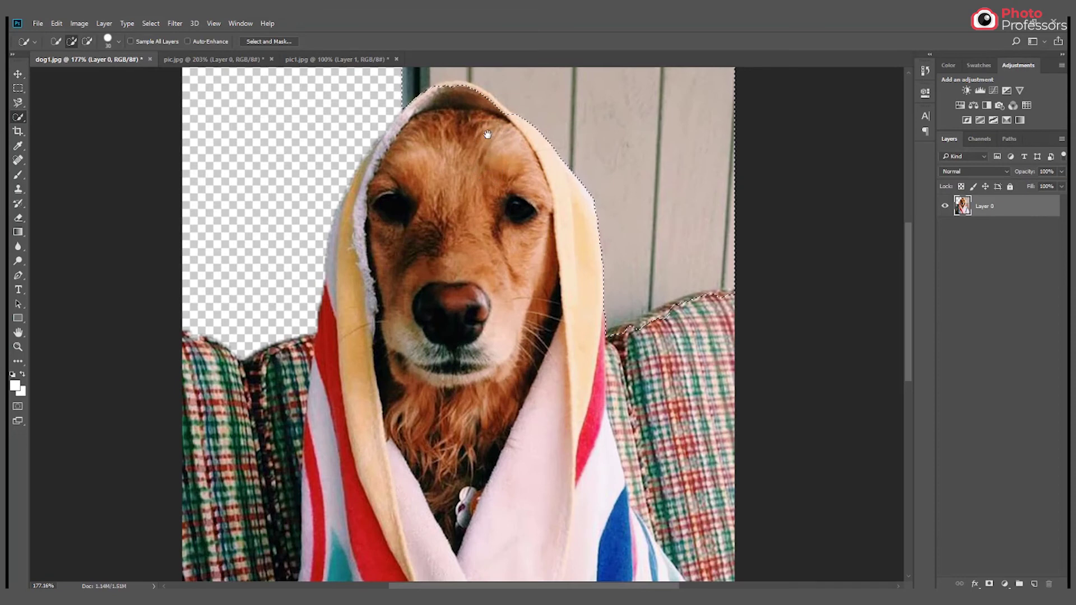
scroll(490, 179, "up", 2)
key("alt")
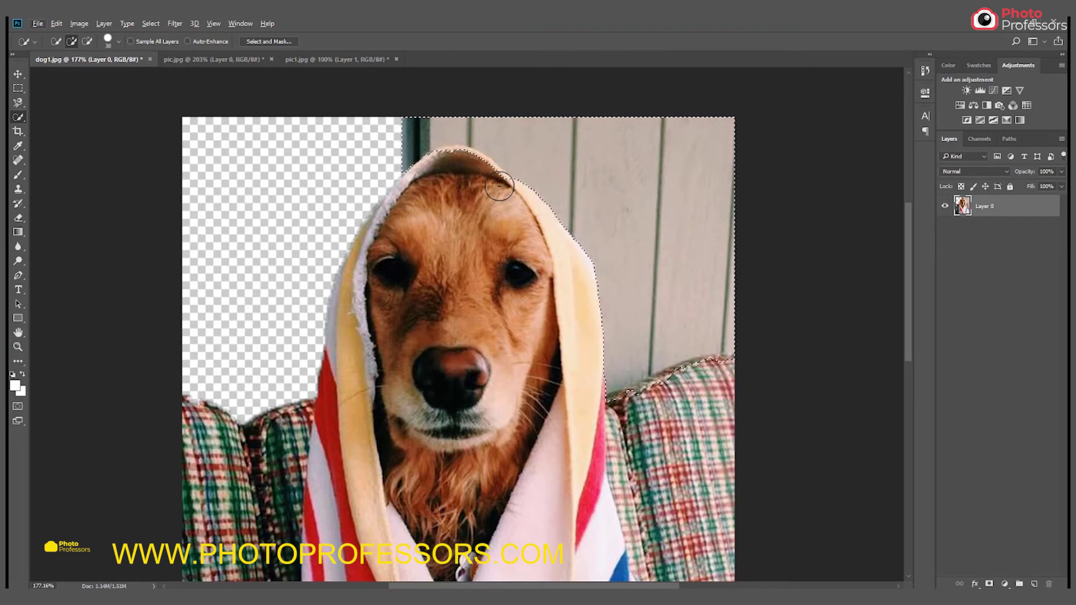
key("alt")
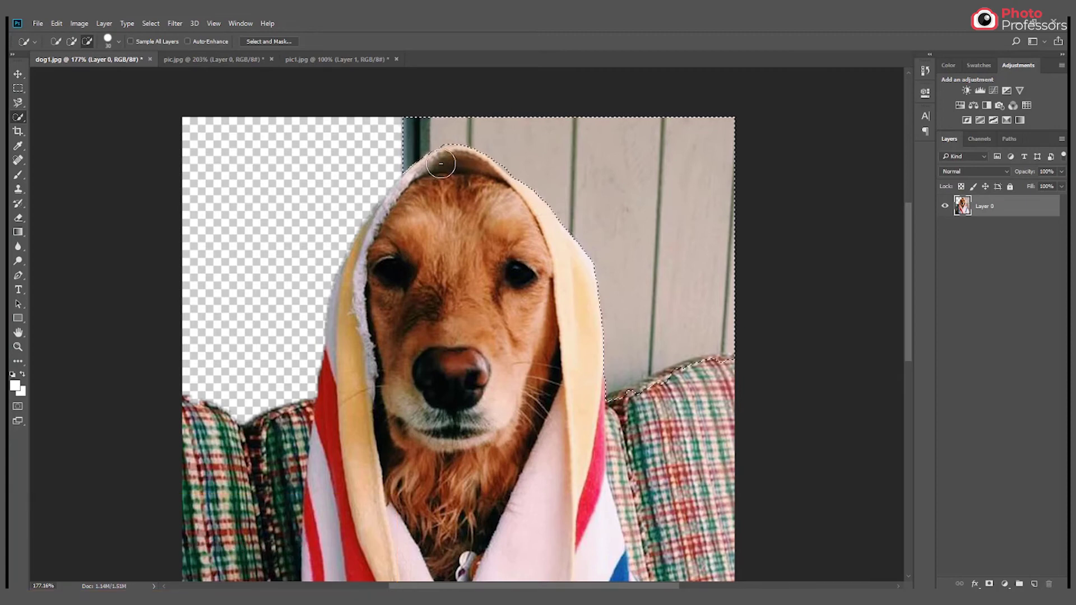
key("alt")
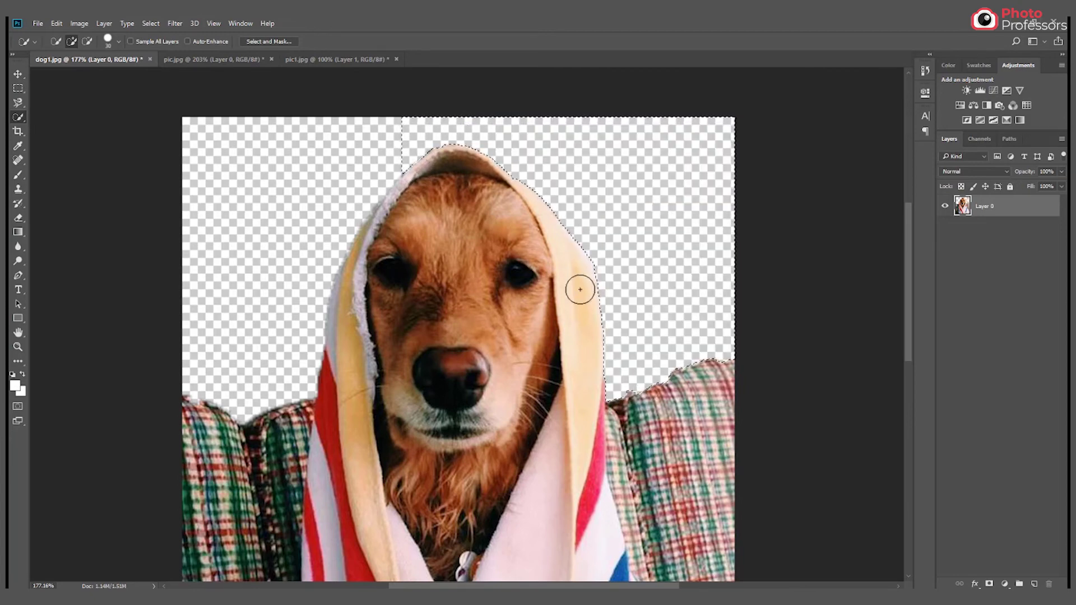
Select the plaid sofa section to the right of the dog with Quick Selection strokes.
left_click_drag(660, 334, 481, 121)
mouse_move(504, 219)
left_mouse_down()
mouse_move(541, 397)
mouse_move(537, 265)
mouse_move(505, 161)
mouse_move(517, 177)
mouse_move(539, 171)
mouse_move(495, 172)
mouse_move(472, 223)
mouse_move(477, 338)
mouse_move(510, 417)
mouse_move(548, 454)
mouse_move(546, 505)
left_mouse_up()
mouse_move(501, 316)
left_mouse_down()
mouse_move(479, 252)
mouse_move(449, 217)
mouse_move(447, 298)
mouse_move(488, 415)
mouse_move(486, 396)
mouse_move(548, 431)
mouse_move(569, 474)
left_mouse_up()
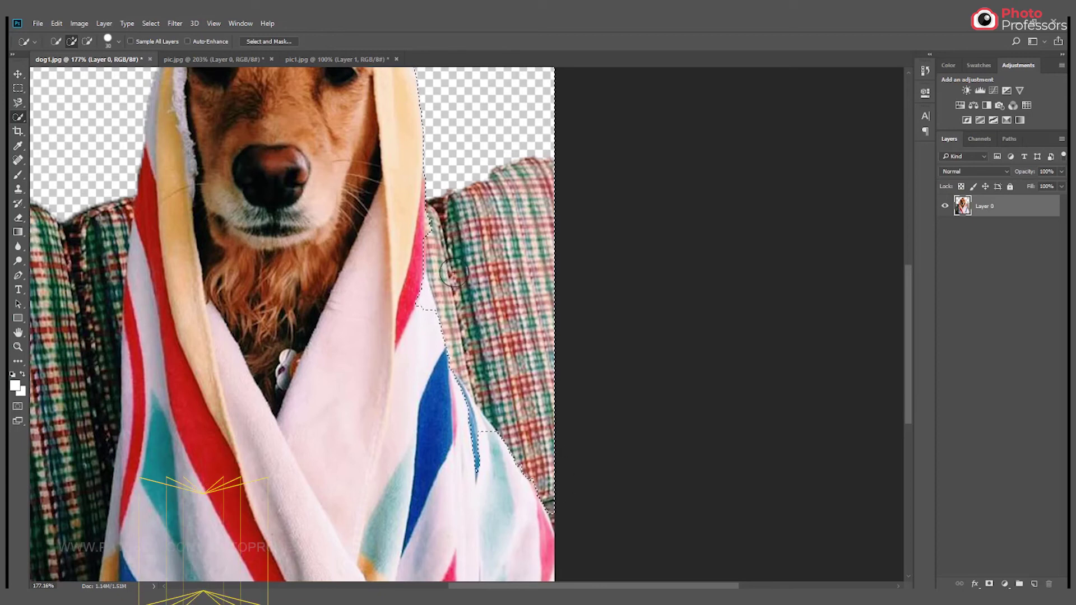
mouse_move(437, 218)
left_mouse_down()
mouse_move(439, 312)
mouse_move(414, 292)
left_mouse_up()
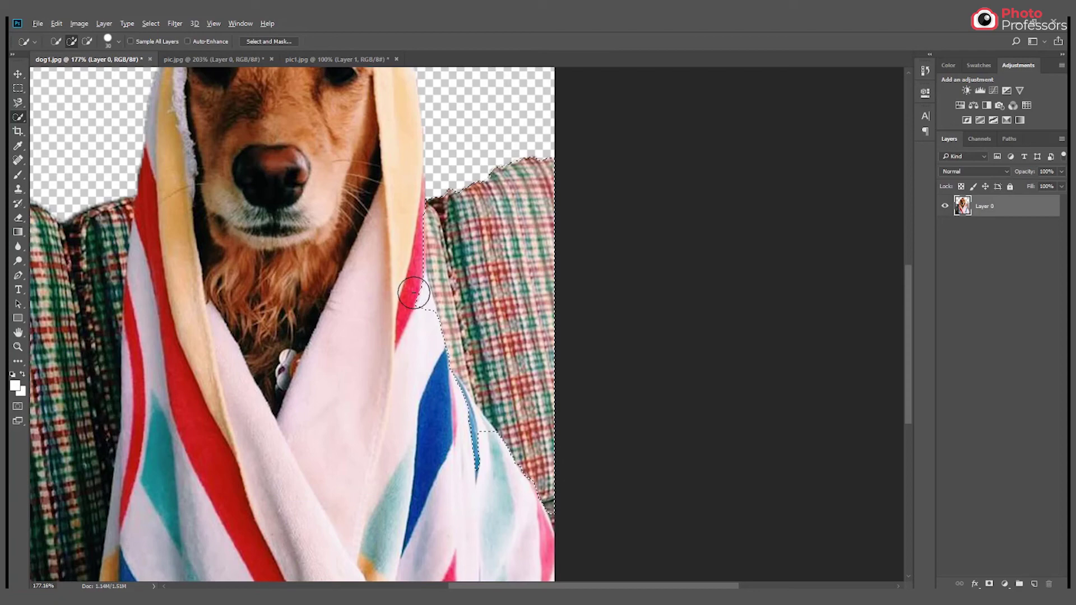
Subtract the spill over the towel's pink stripe and neighbouring white fabric from the sofa selection.
scroll(414, 292, "up", 4)
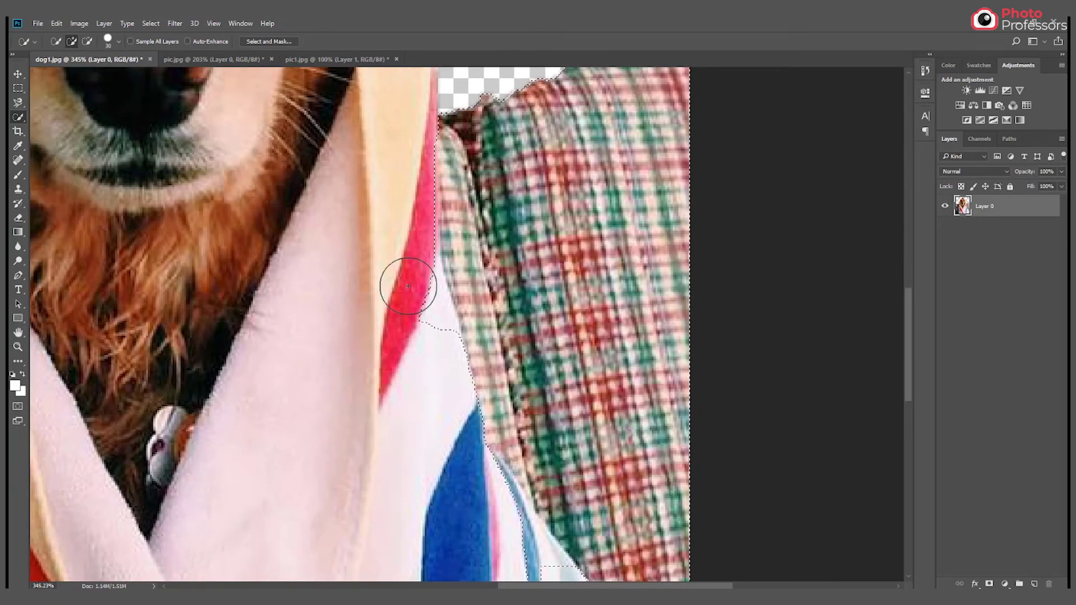
left_click_drag(408, 287, 420, 322)
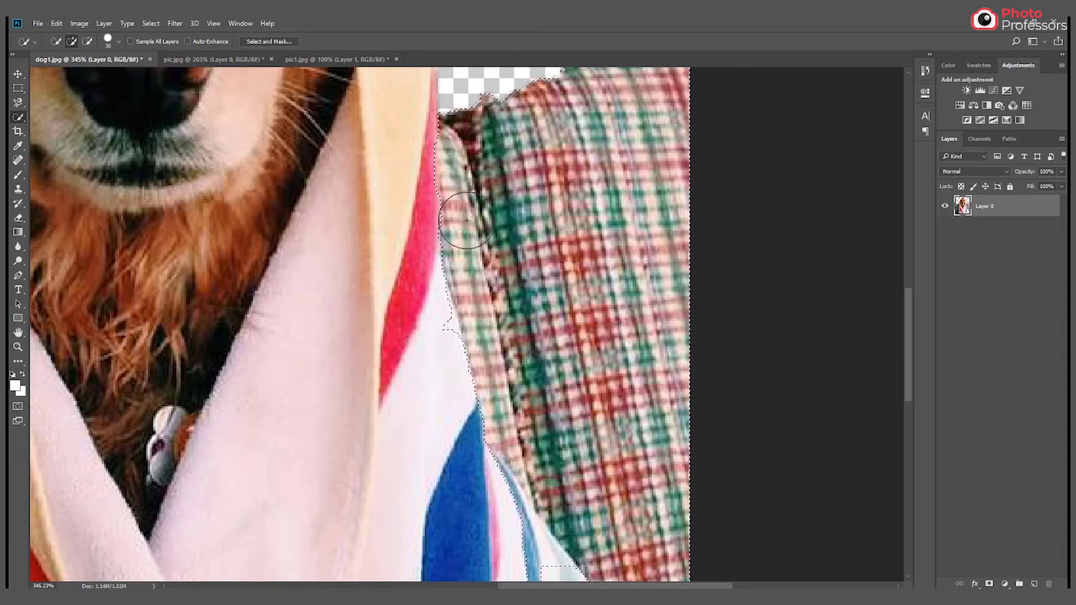
key("alt")
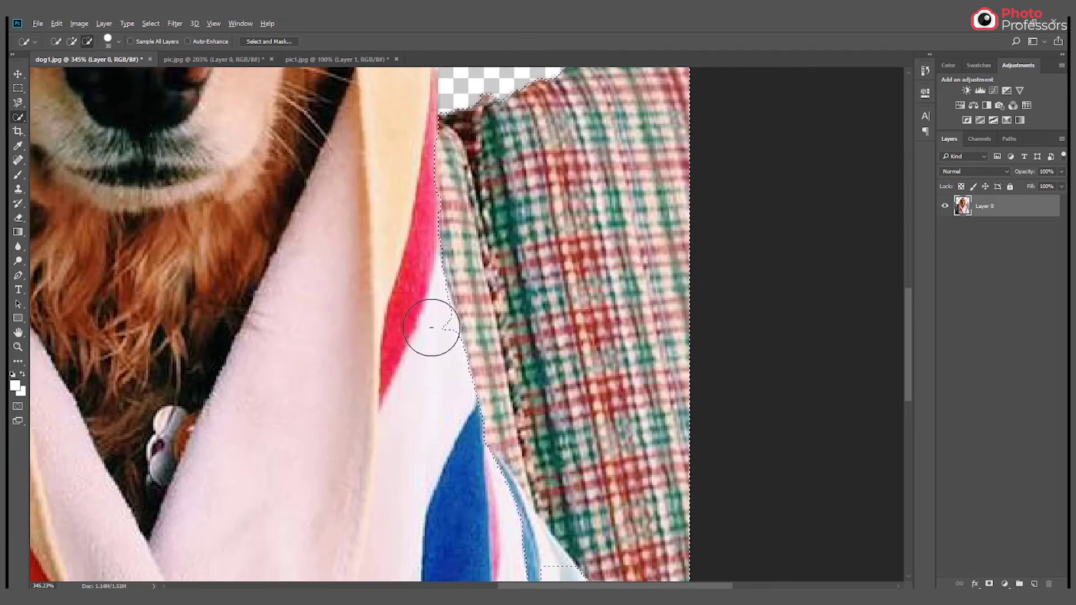
left_click(431, 327, "alt")
Clean up the selection along the towel's right edge beside the blue stripes, excluding the towel and keeping the sofa.
left_click_drag(490, 161, 355, 171)
left_click_drag(416, 360, 402, 216)
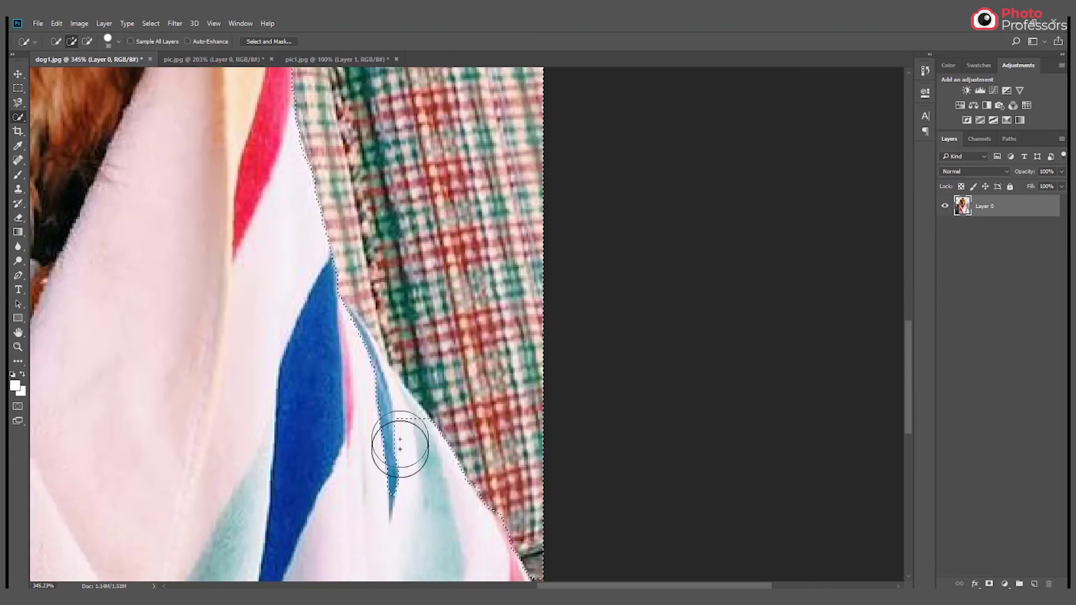
key("alt")
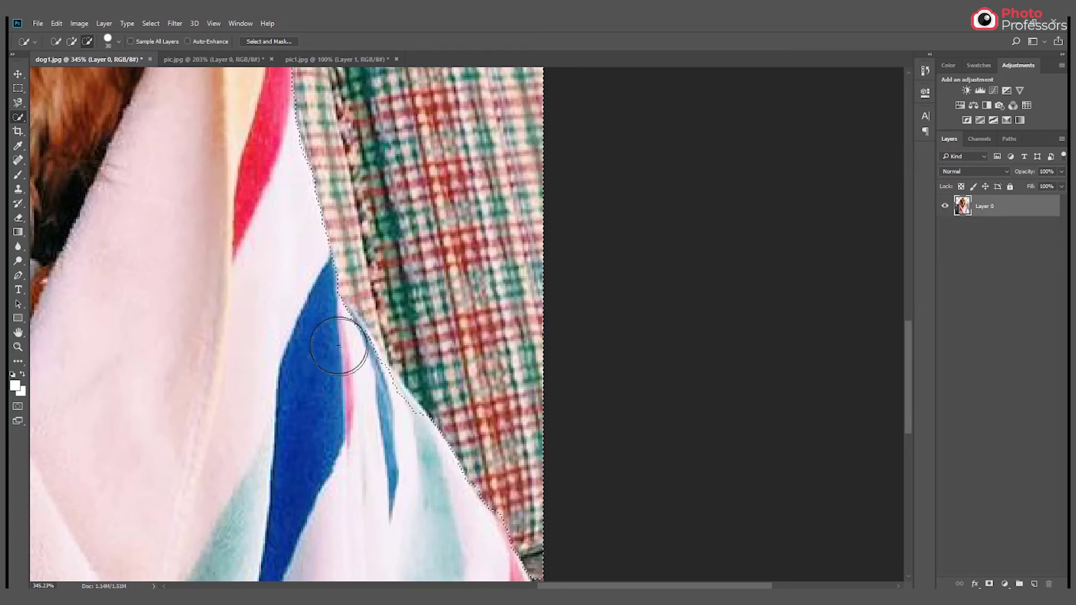
left_click_drag(333, 336, 385, 413)
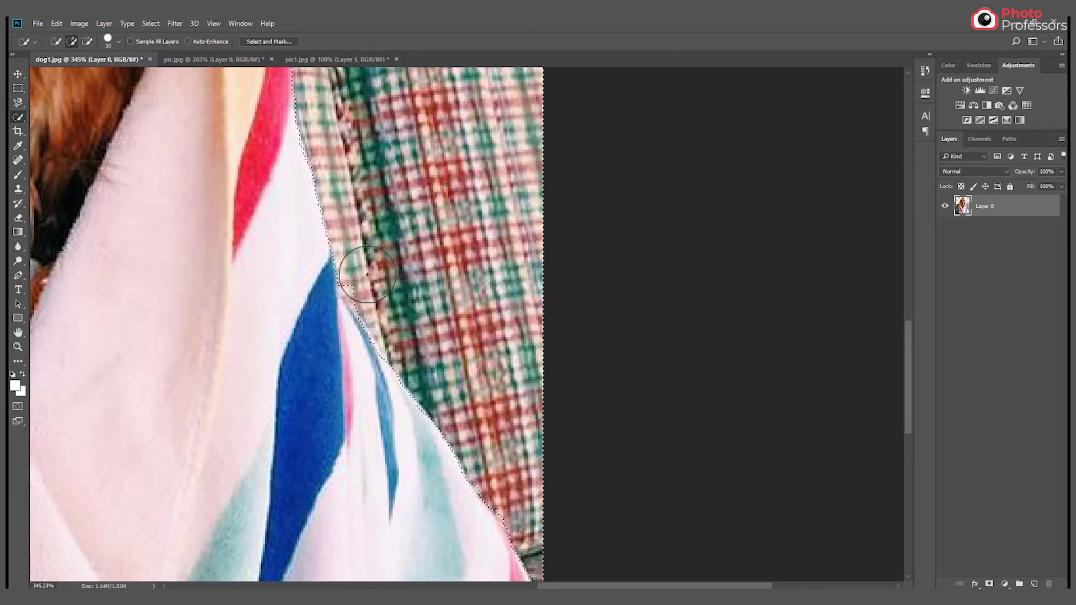
key("alt")
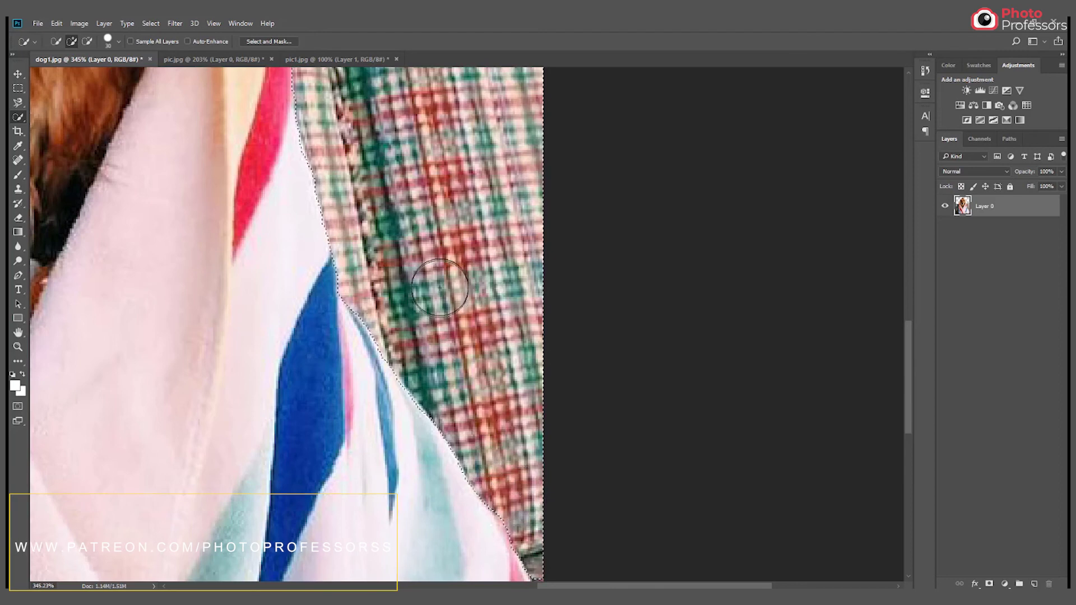
Delete the selected sofa section to the right of the dog and deselect.
scroll(443, 279, "down", 2)
scroll(442, 279, "down", 2)
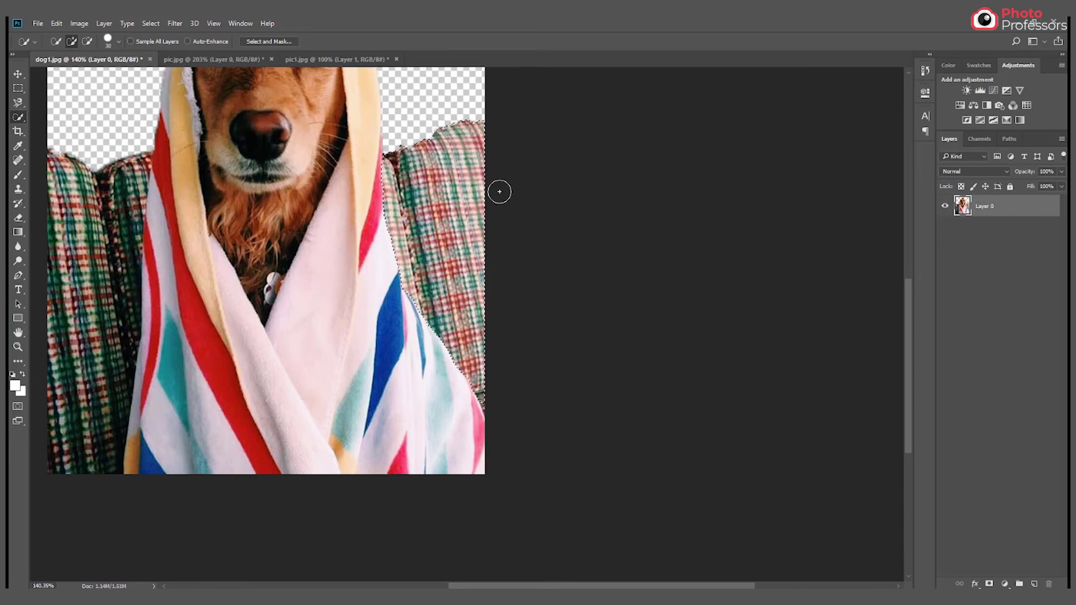
key("Delete")
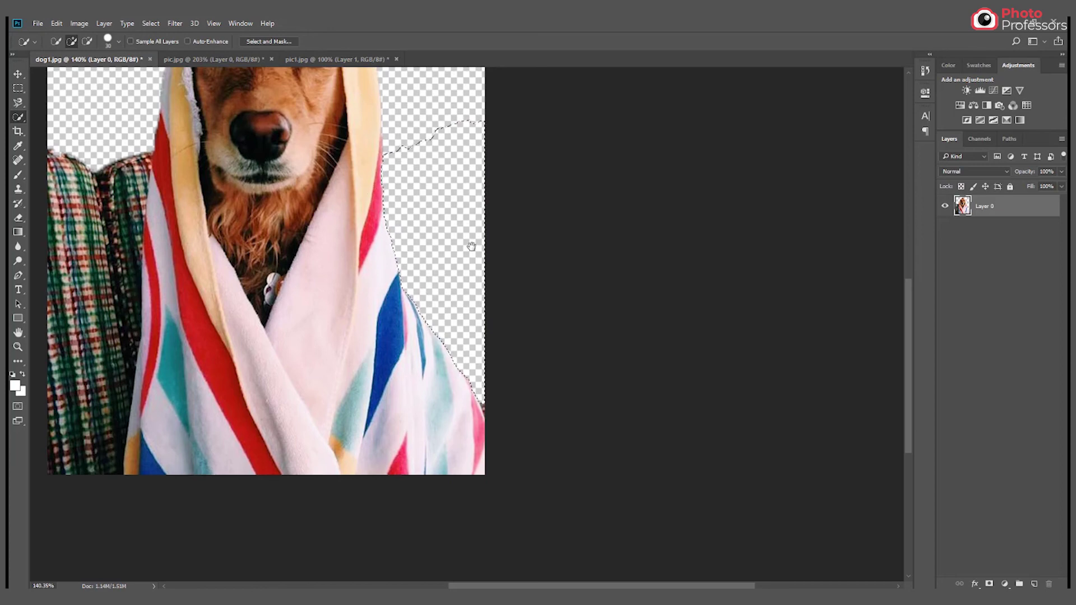
left_click_drag(444, 176, 487, 297)
key("ctrl+d")
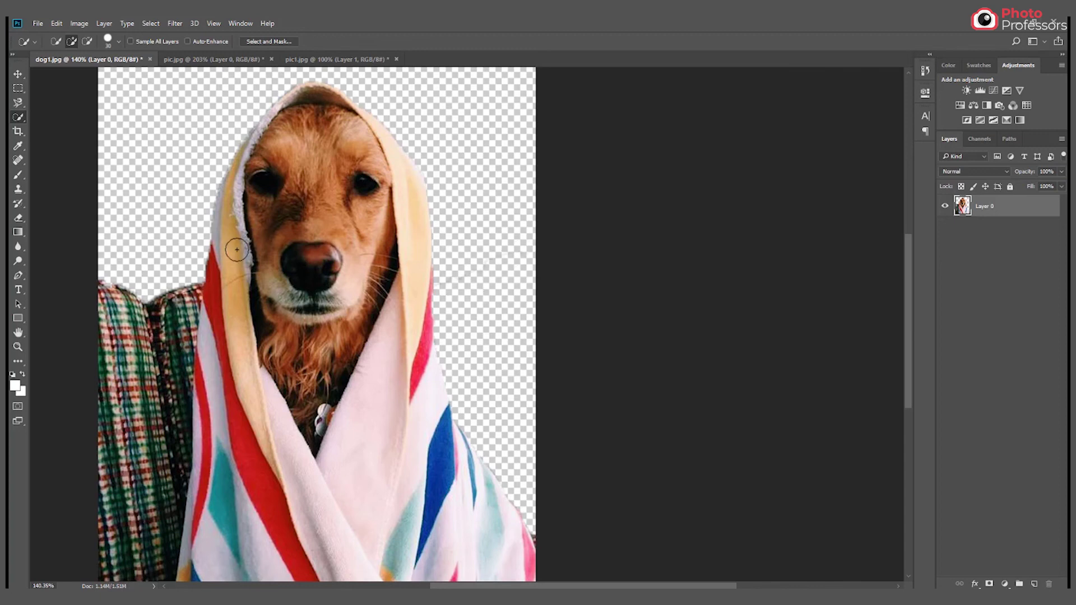
left_click(14, 218)
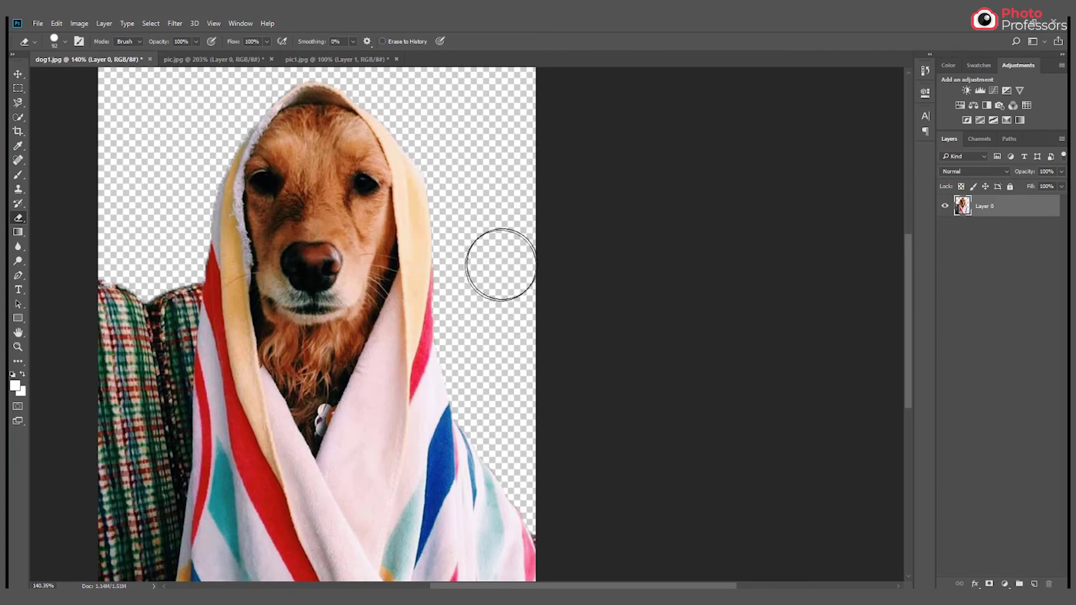
scroll(519, 235, "left", 5)
scroll(519, 235, "up", 2)
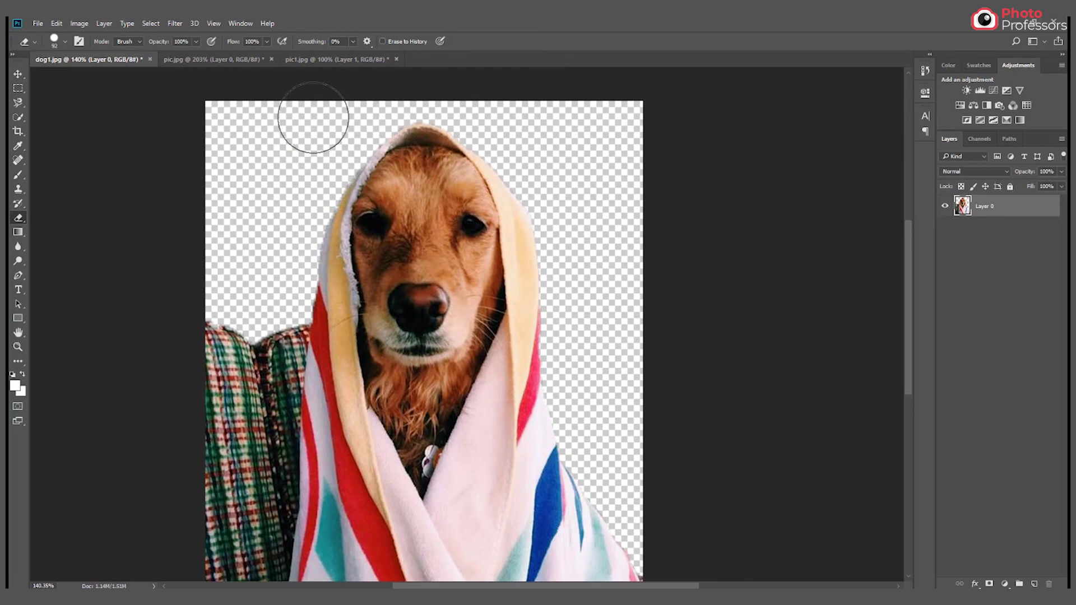
Select the remaining plaid sofa to the left of the dog with Quick Selection strokes, including its upper corner beside the towel.
left_click(18, 117)
mouse_move(263, 363)
left_mouse_down()
mouse_move(222, 500)
mouse_move(211, 345)
mouse_move(269, 352)
mouse_move(296, 331)
mouse_move(266, 534)
left_mouse_up()
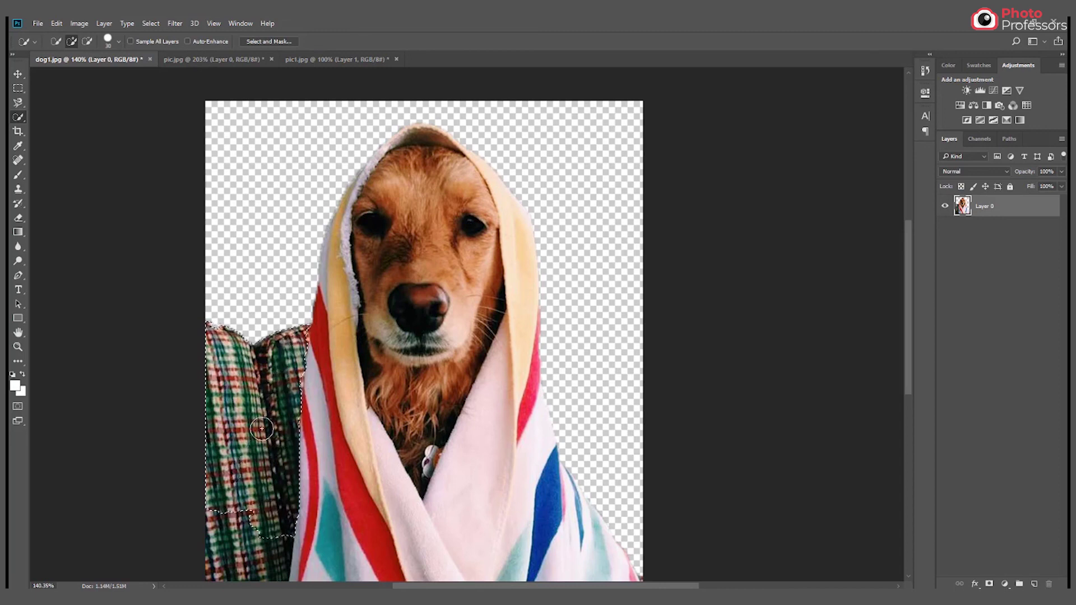
left_click_drag(272, 447, 288, 296)
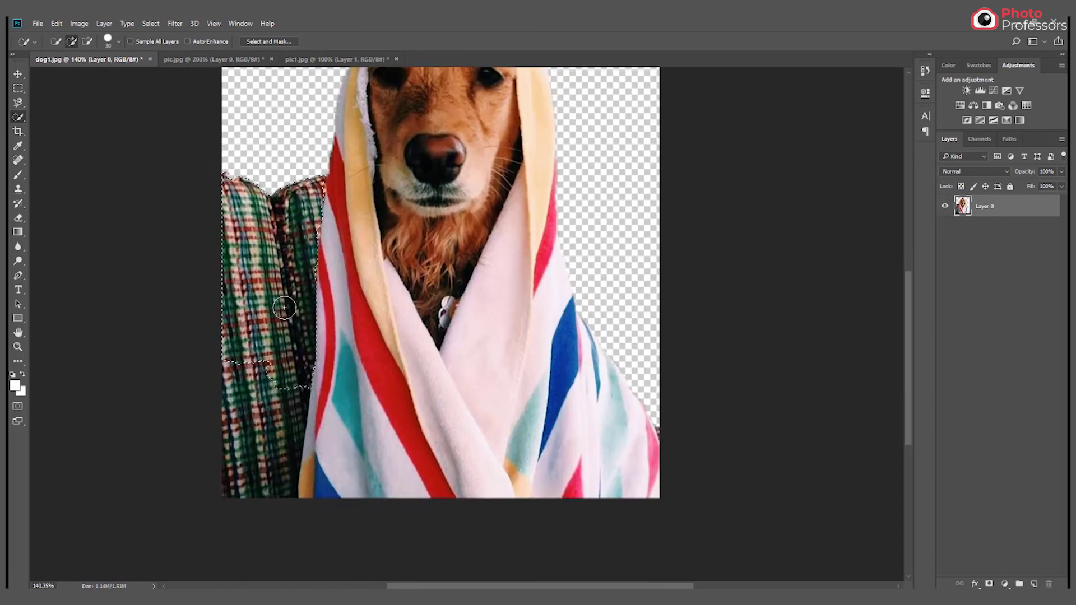
mouse_move(262, 373)
left_mouse_down()
mouse_move(247, 494)
mouse_move(289, 324)
mouse_move(293, 247)
left_mouse_up()
scroll(306, 220, "up", 3)
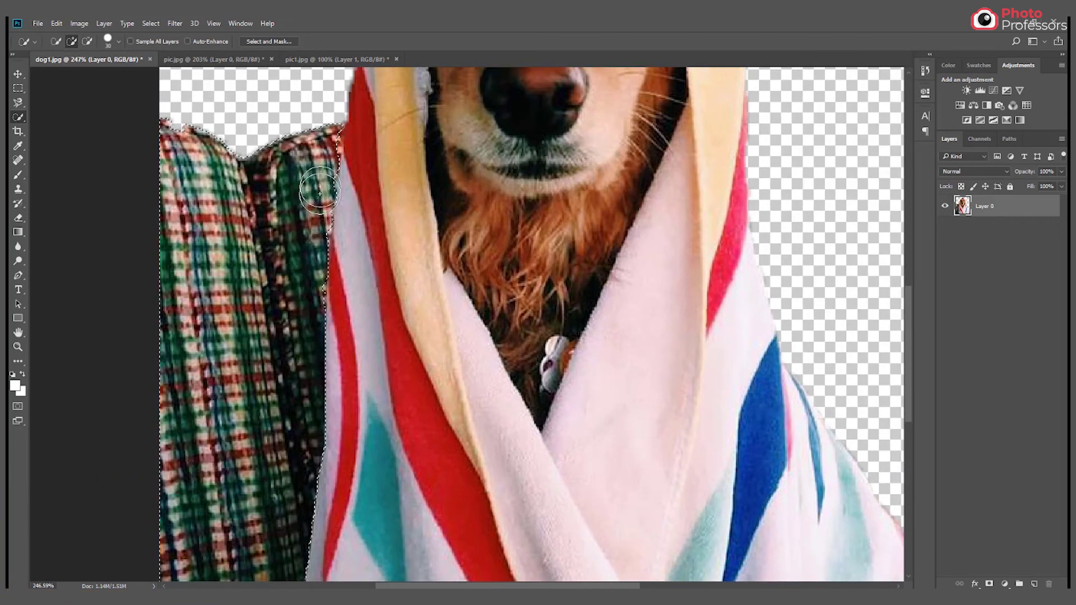
left_click(321, 144)
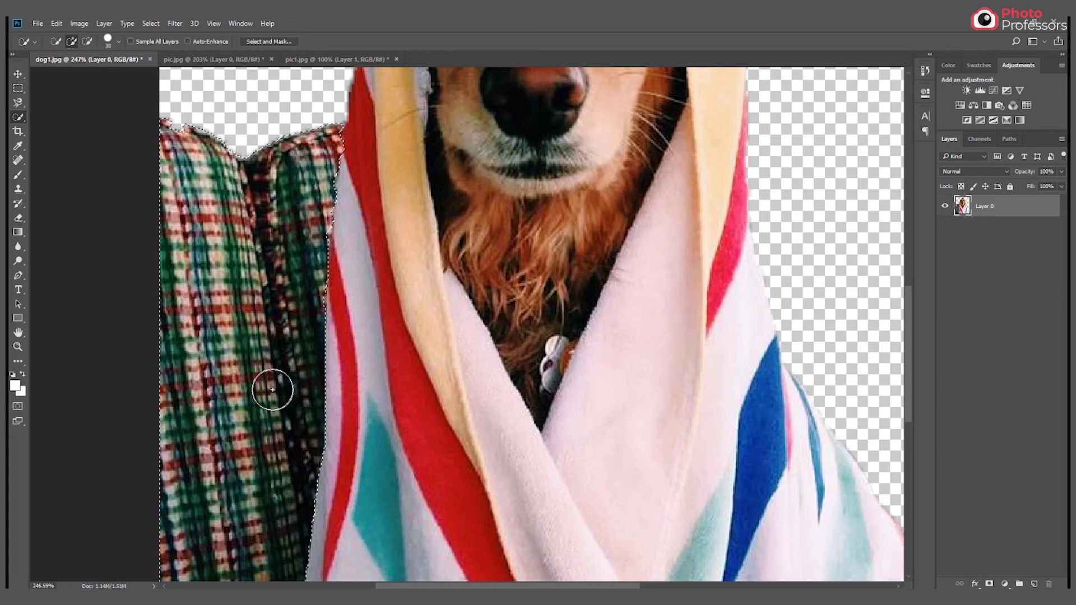
Delete the selected sofa section to the left of the dog and clear the selection.
scroll(272, 388, "down", 4)
scroll(271, 387, "down", 1)
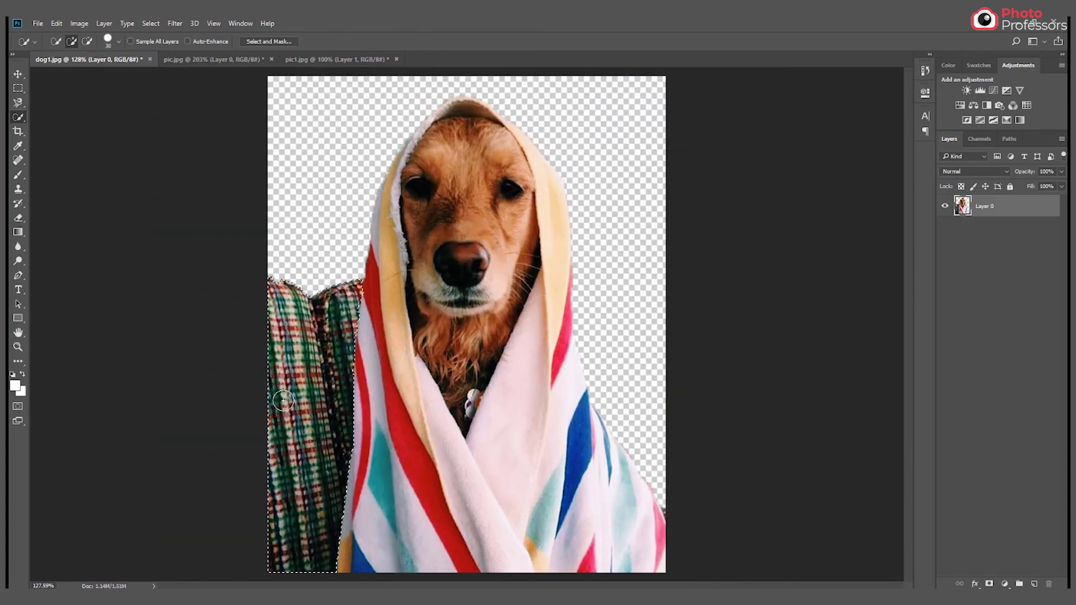
key("Delete")
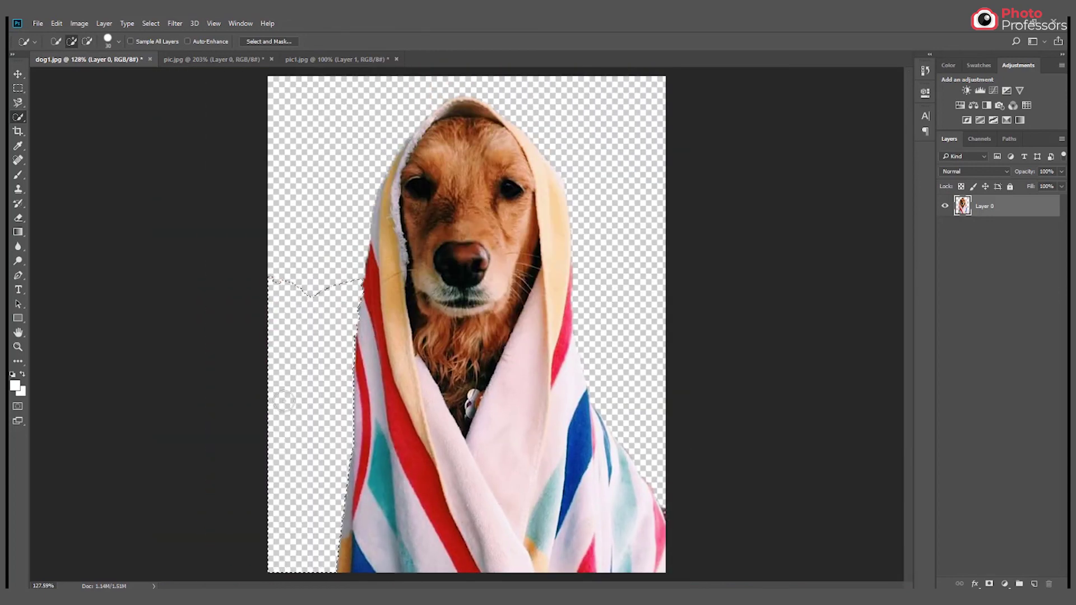
key("ctrl+d")
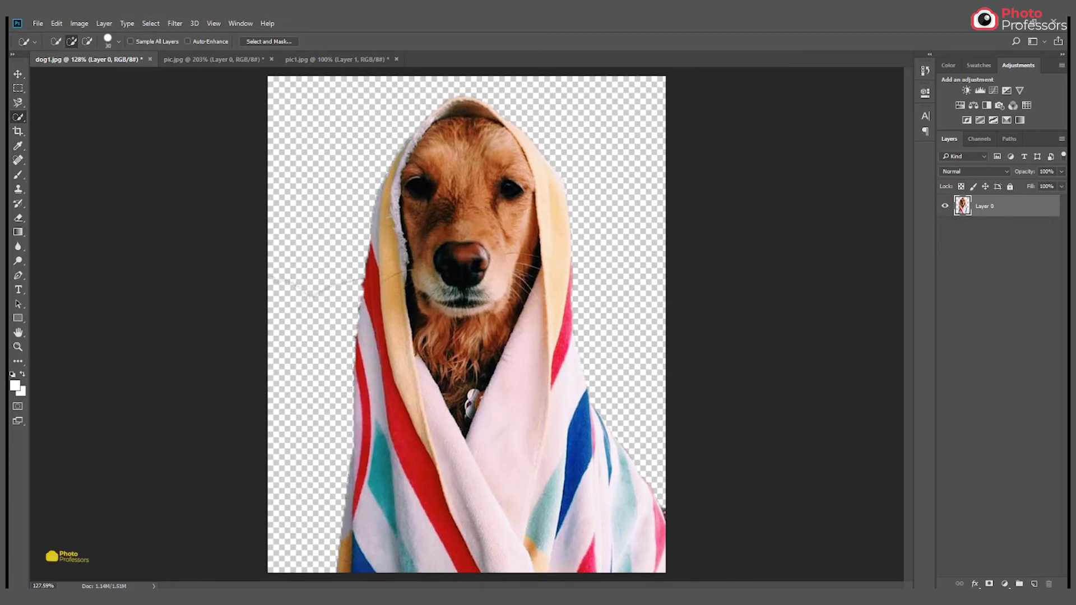
Switch to the Move tool.
left_click(18, 217)
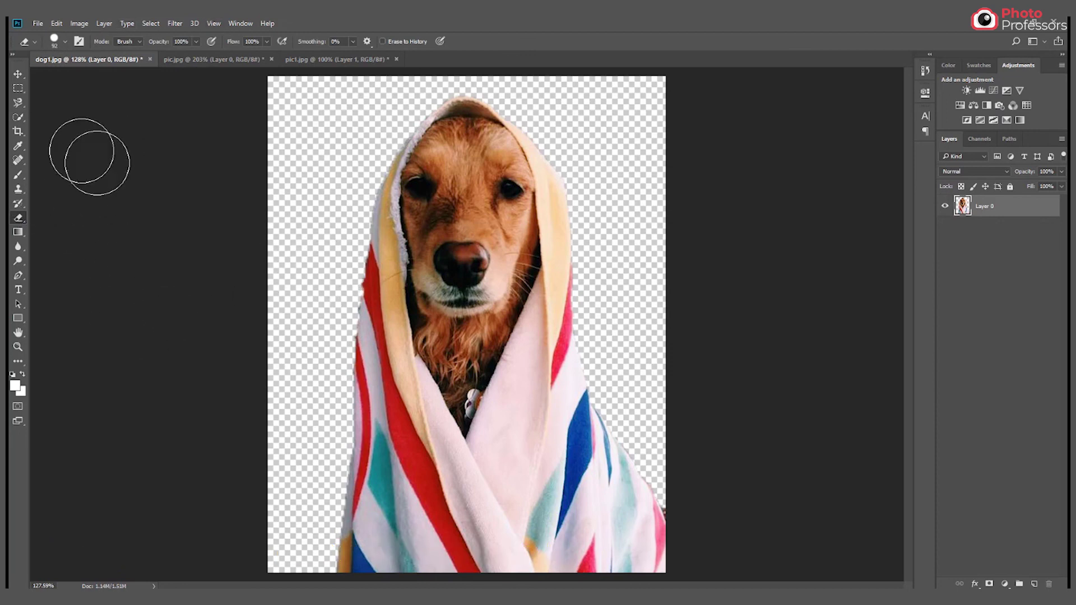
left_click(18, 74)
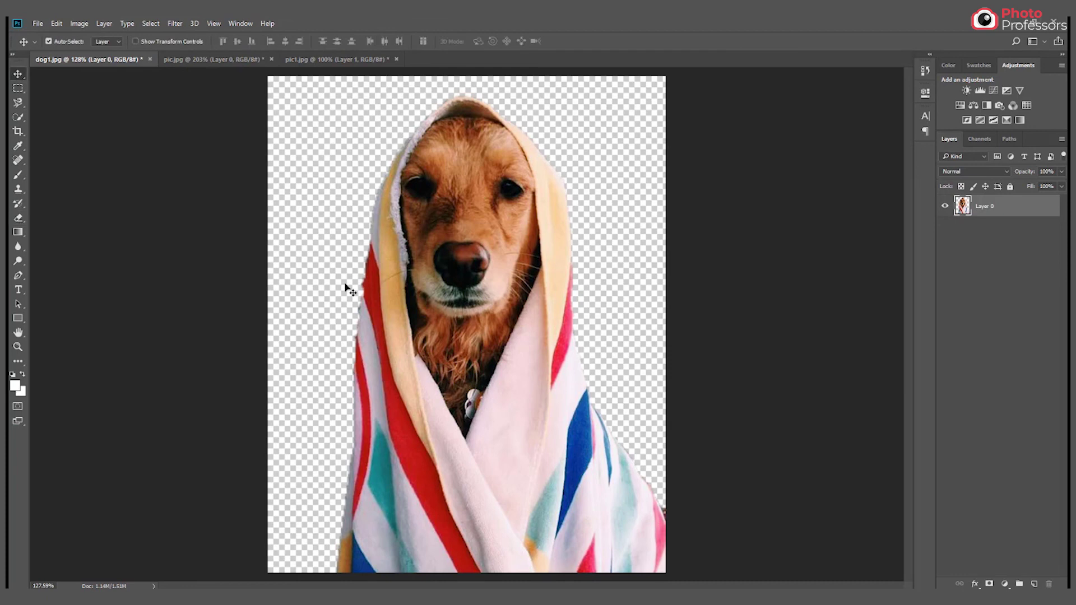